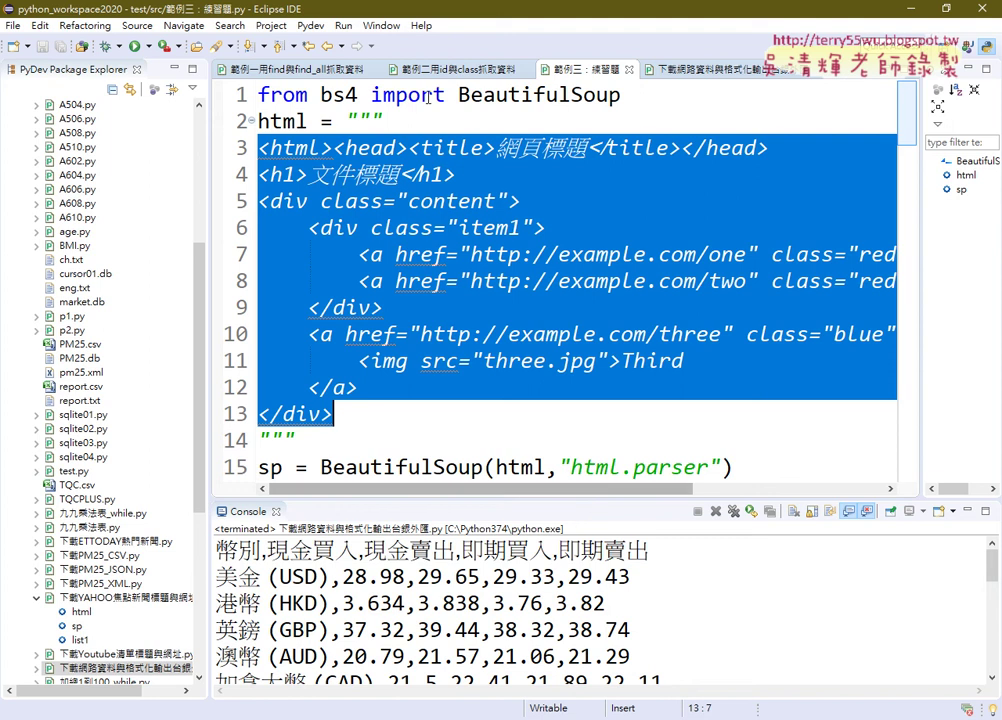
Step: Maximize the BeautifulSoup practice script's editor and shrink the code text so full lines fit
double_click(912, 76)
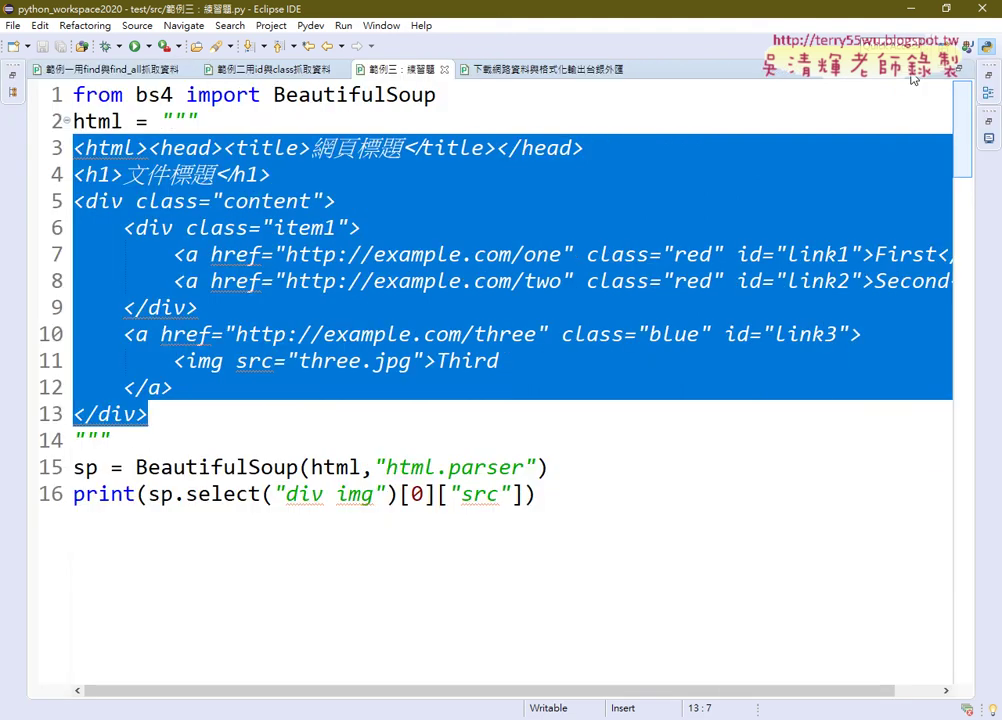
key(ctrl+minus)
key(ctrl+minus)
key(ctrl+minus)
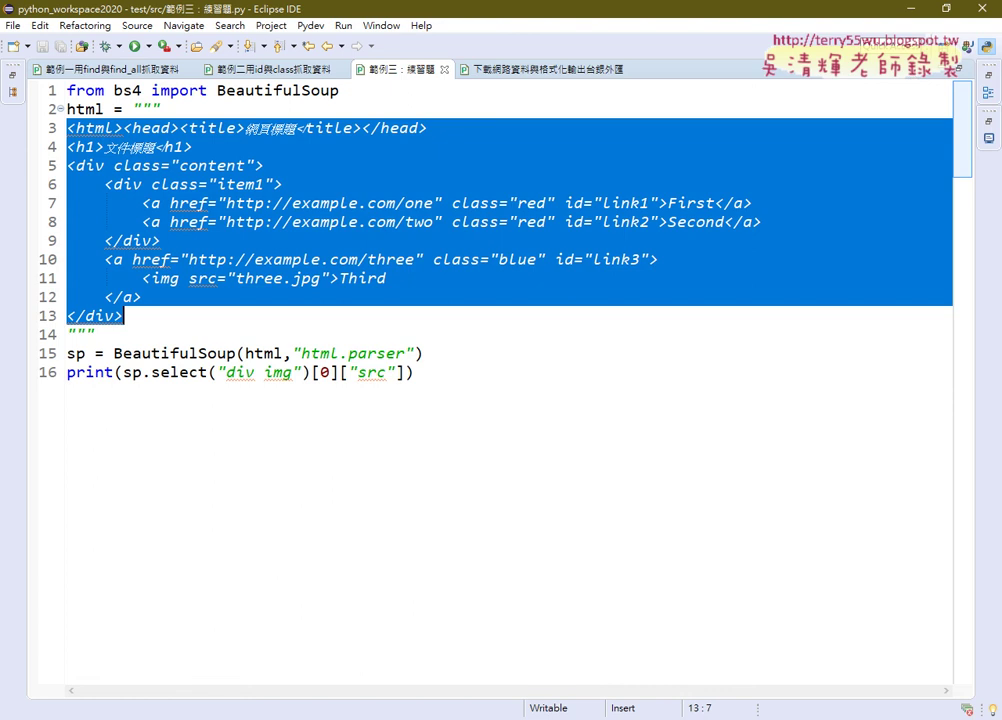
Step: Back in the Google 外匯 results, open the 玉山銀行 即期匯率查詢 link in a background tab
key(alt+Tab)
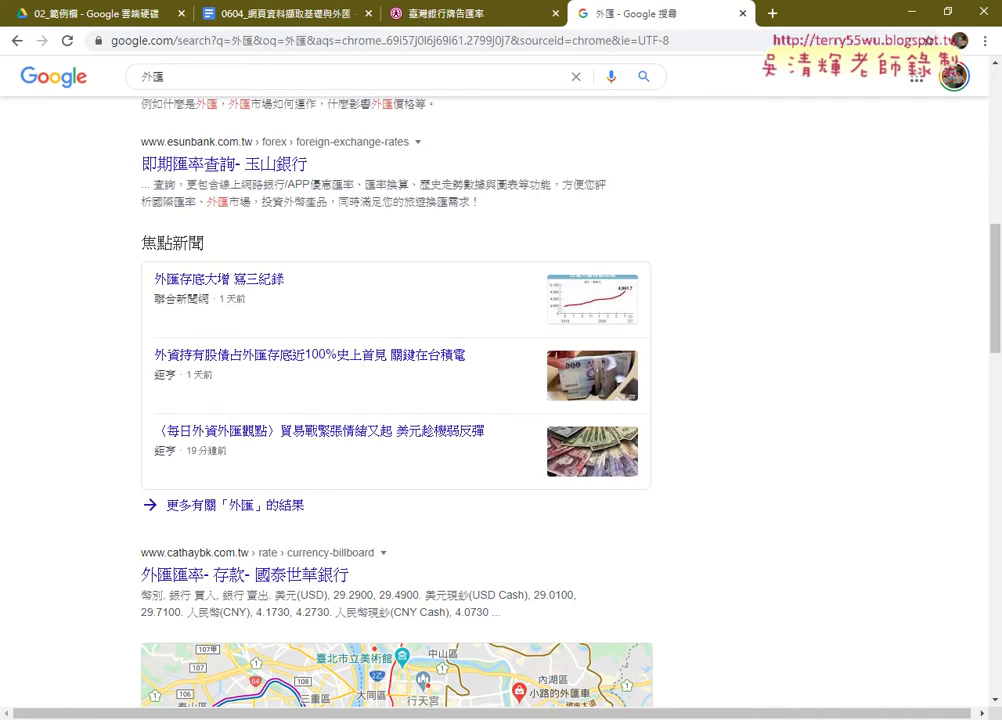
scroll(567, 185, up, 3)
scroll(568, 190, up, 4)
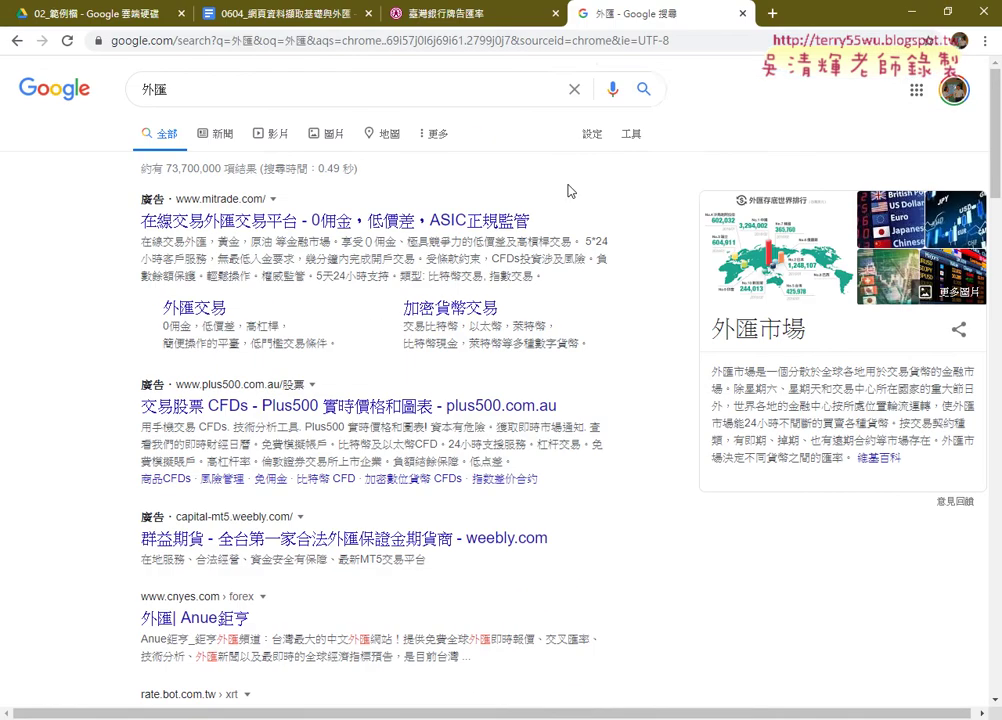
scroll(568, 190, down, 1)
scroll(570, 190, down, 2)
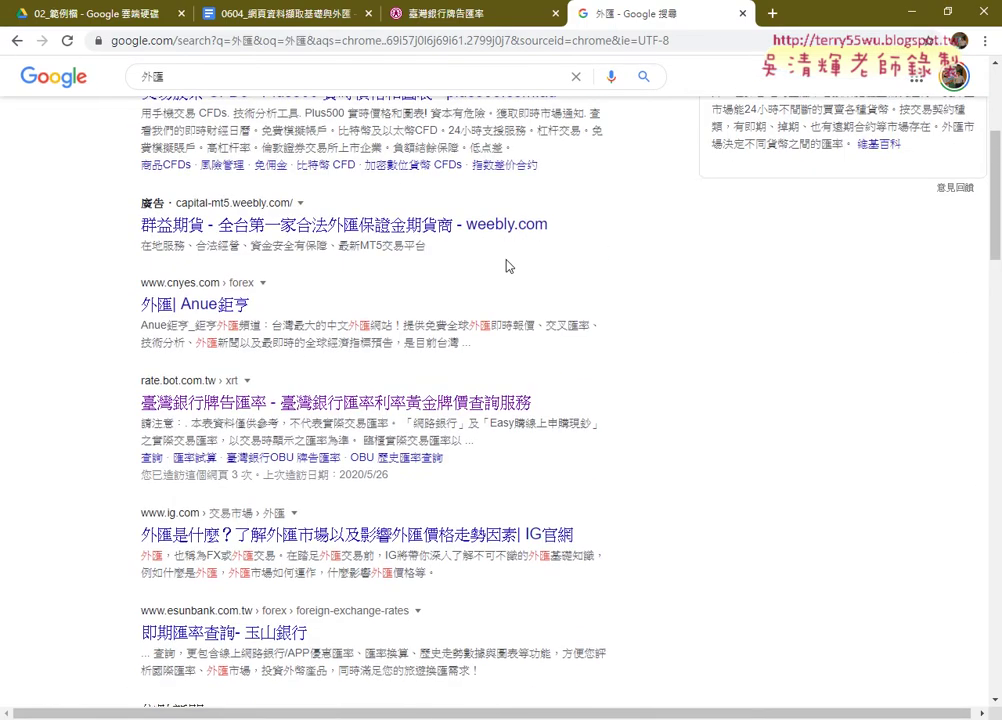
scroll(507, 266, down, 1)
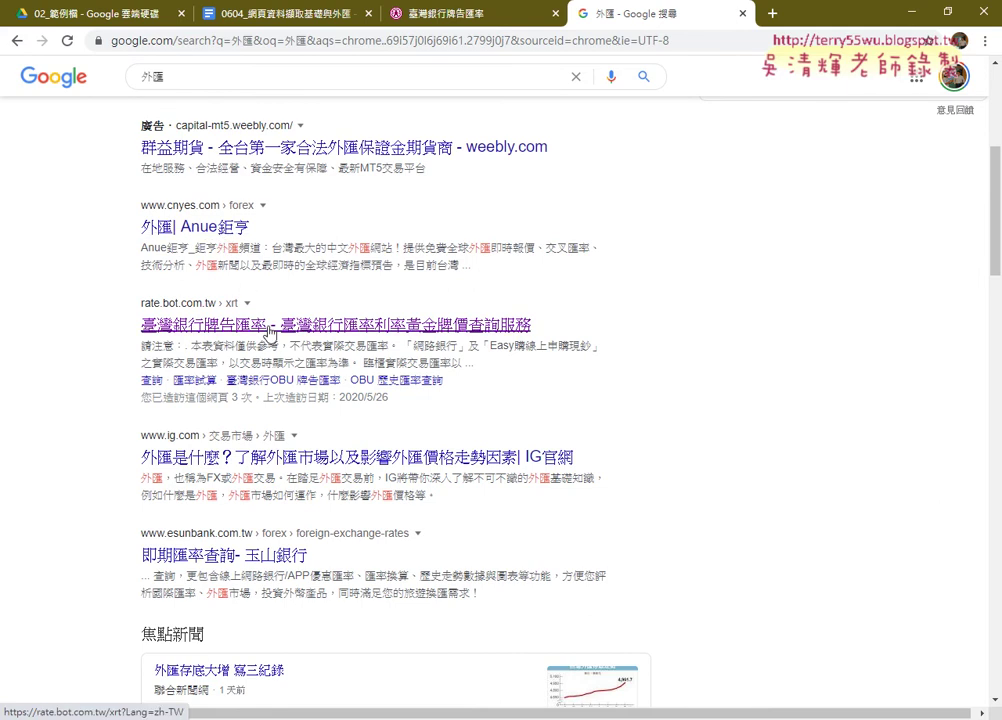
scroll(268, 333, down, 1)
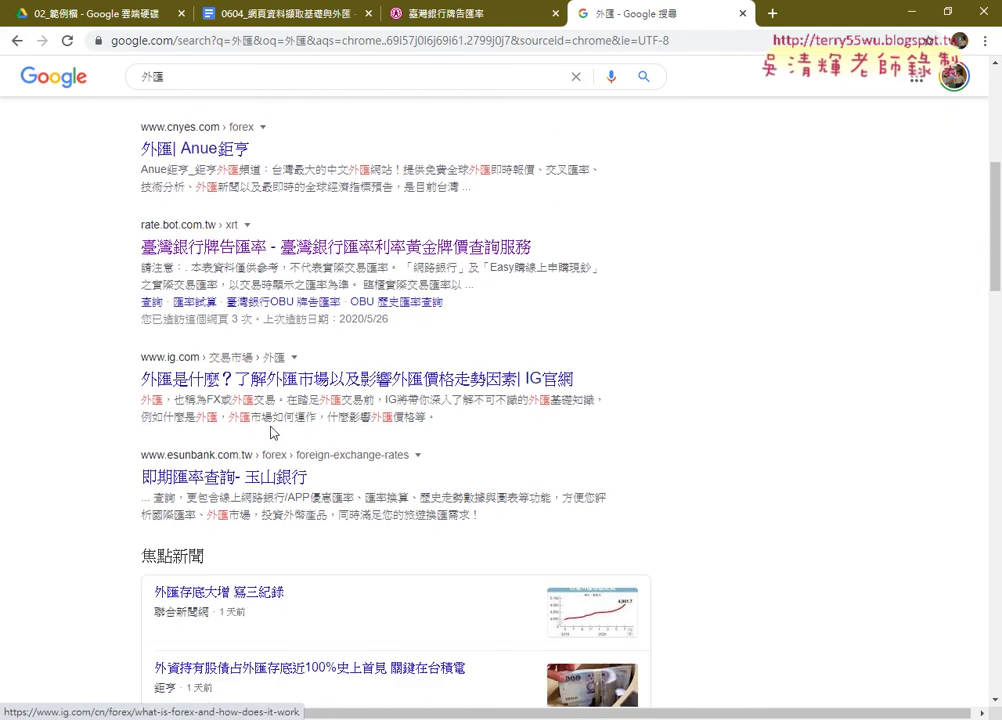
middle_click(207, 476)
Step: Review the E.SUN Bank rate table, highlighting the USD and JPY 0.279 selling rates, then close it
click(740, 15)
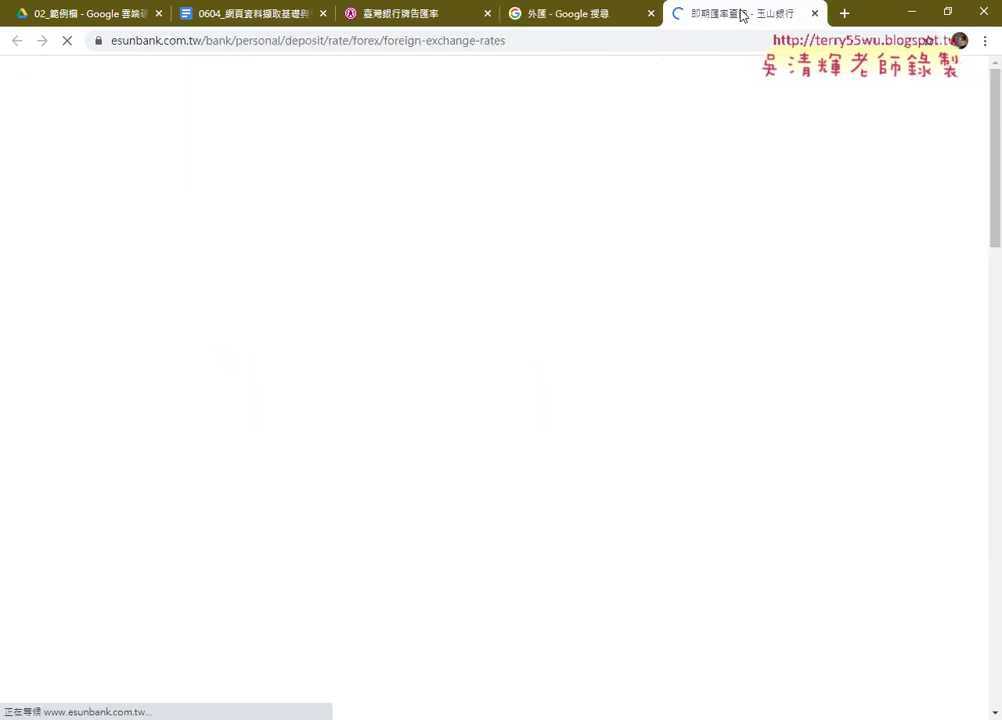
scroll(739, 290, down, 2)
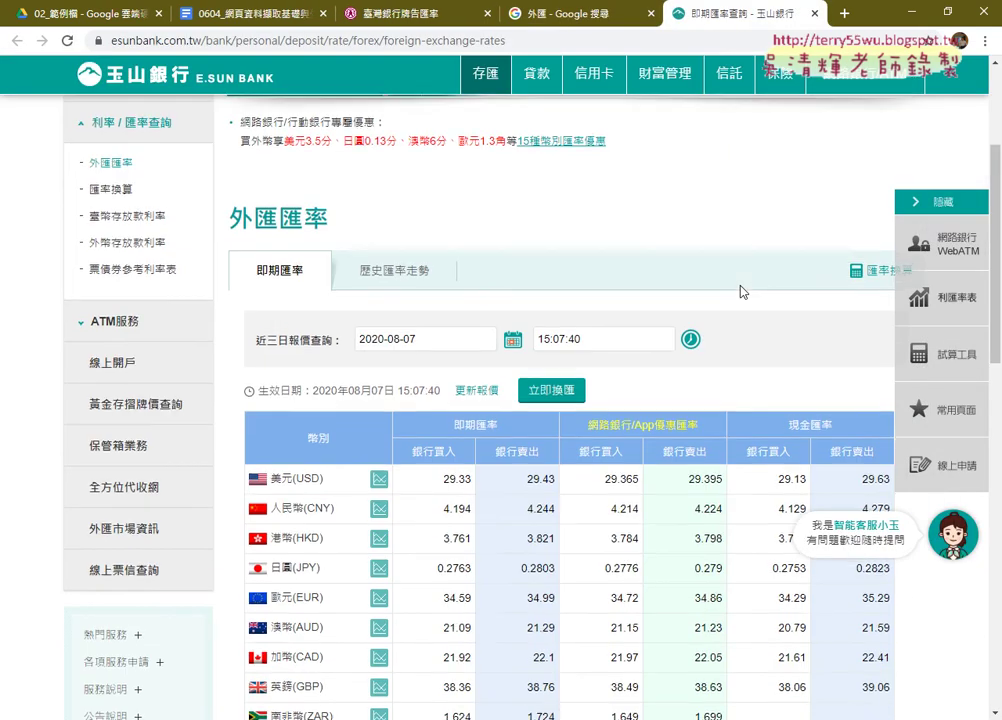
scroll(742, 283, down, 2)
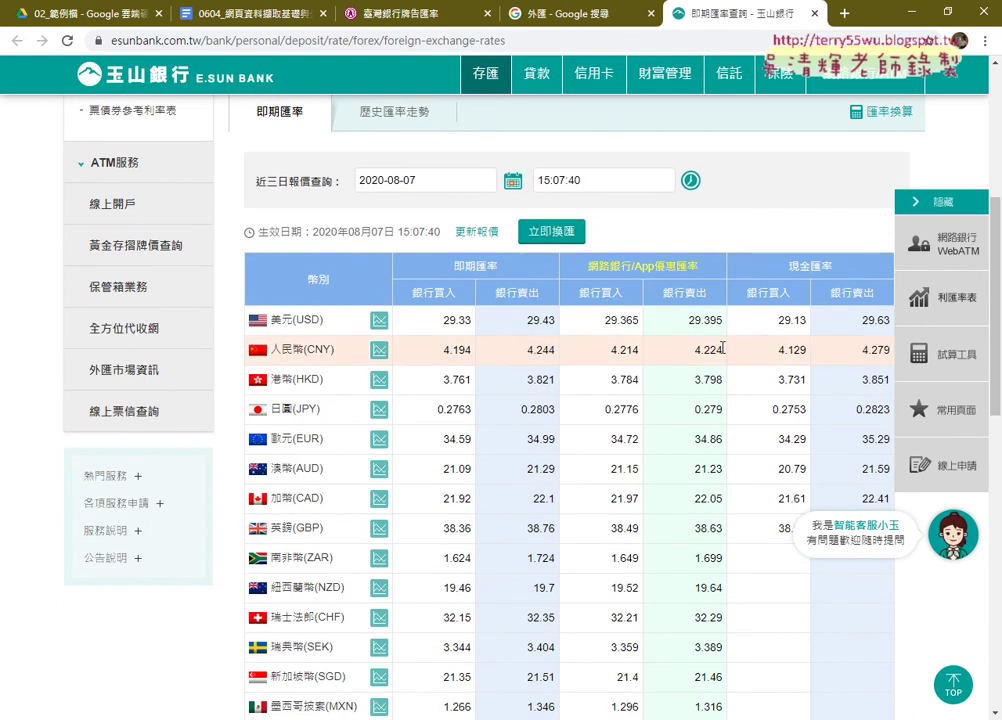
mouse_move(694, 350)
mouse_down()
mouse_move(718, 350)
mouse_move(722, 320)
mouse_up()
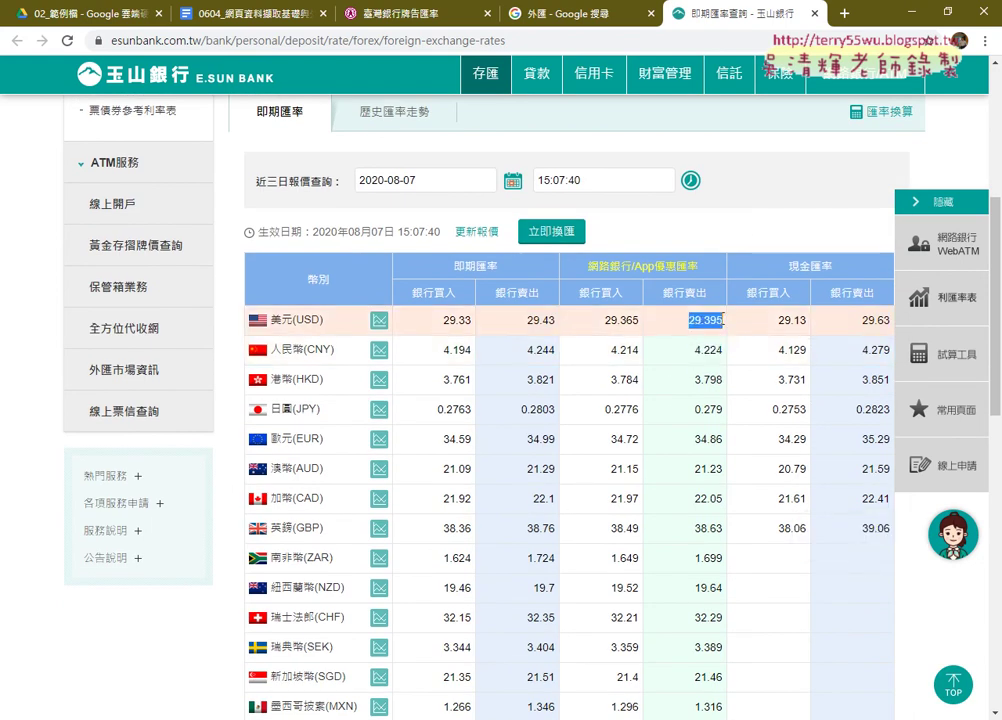
drag(694, 409, 722, 409)
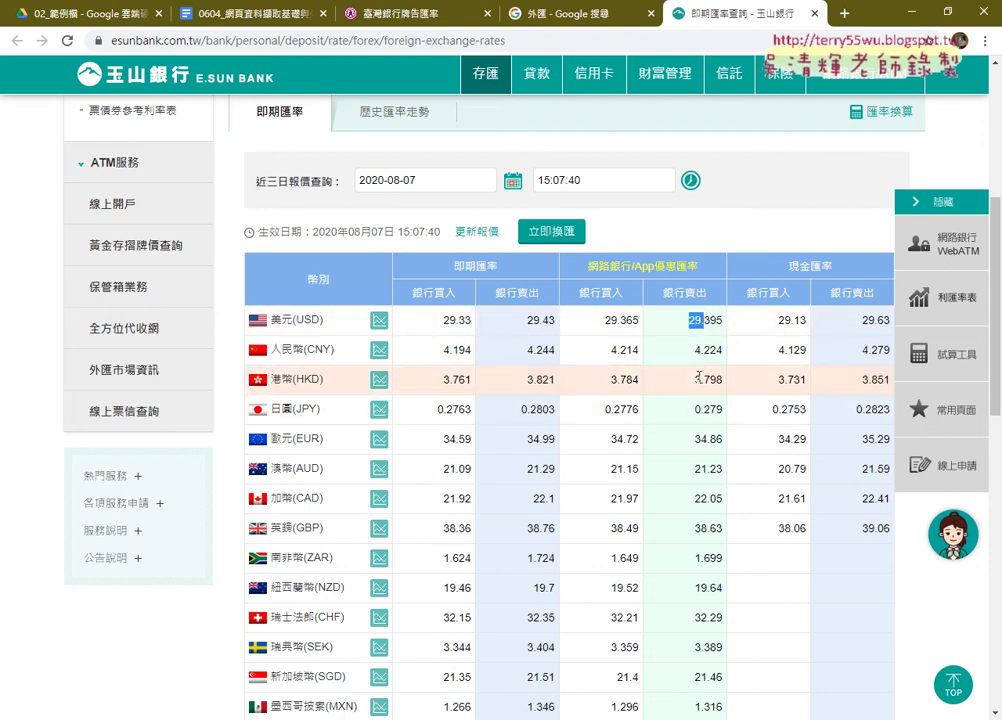
drag(694, 350, 703, 350)
double_click(707, 410)
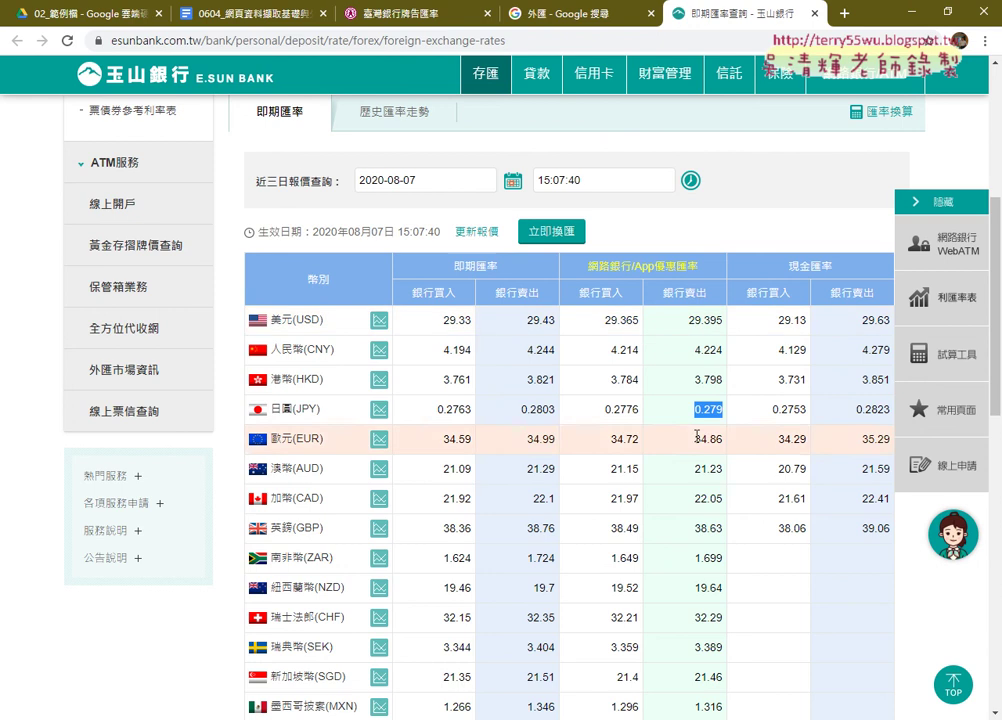
click(698, 423)
drag(694, 409, 722, 409)
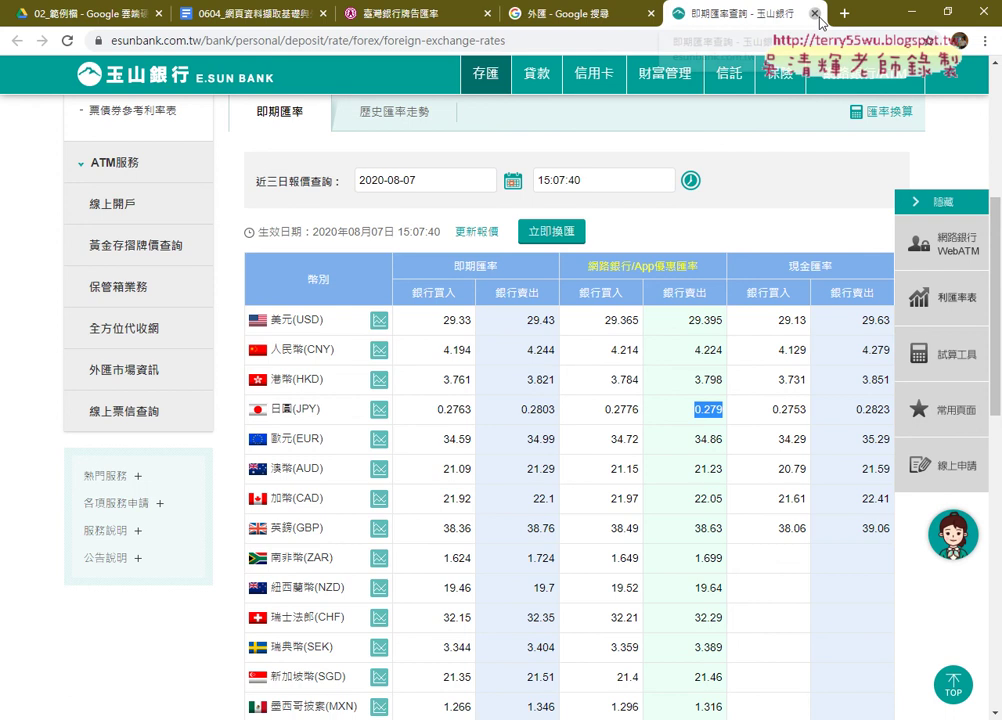
key(ctrl+w)
Step: Scroll the 外匯 results to the rate.bot.com.tw 臺灣銀行牌告匯率 entry
scroll(604, 235, up, 2)
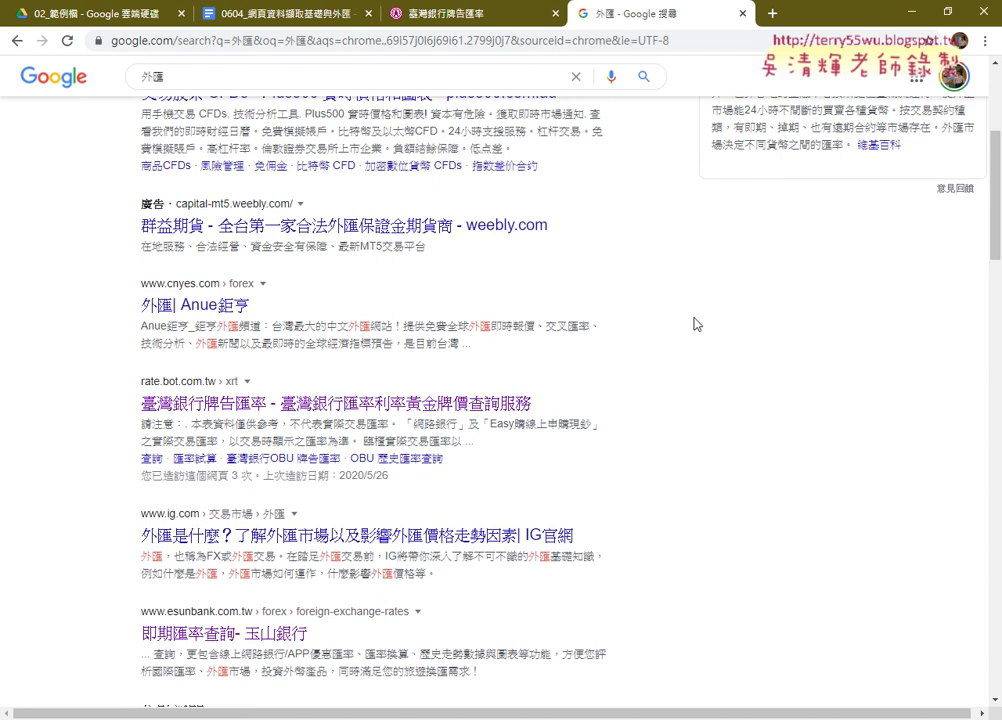
scroll(700, 324, down, 3)
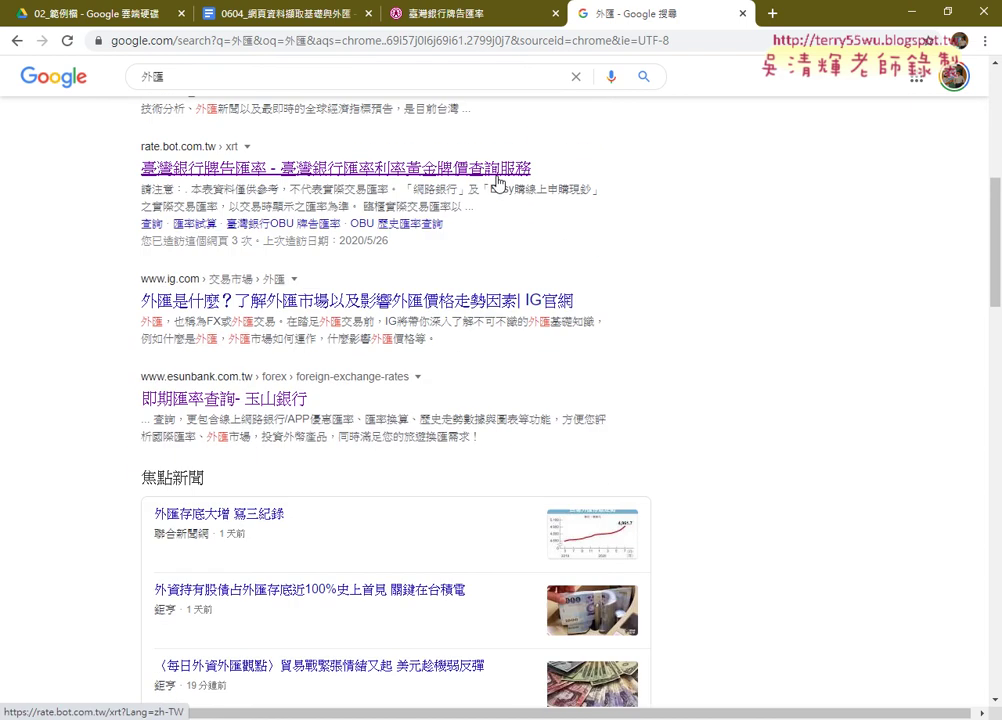
Step: Open the Bank of Taiwan posted-rate page, scroll to its rate table, and mark it in red
ctrl+click(497, 170)
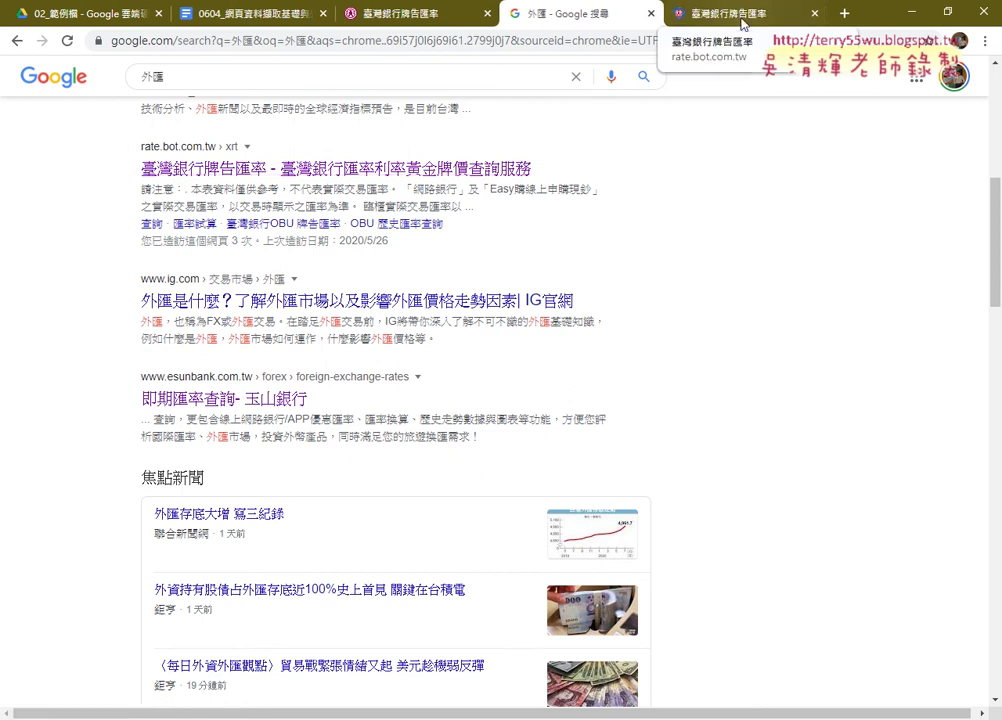
double_click(264, 77)
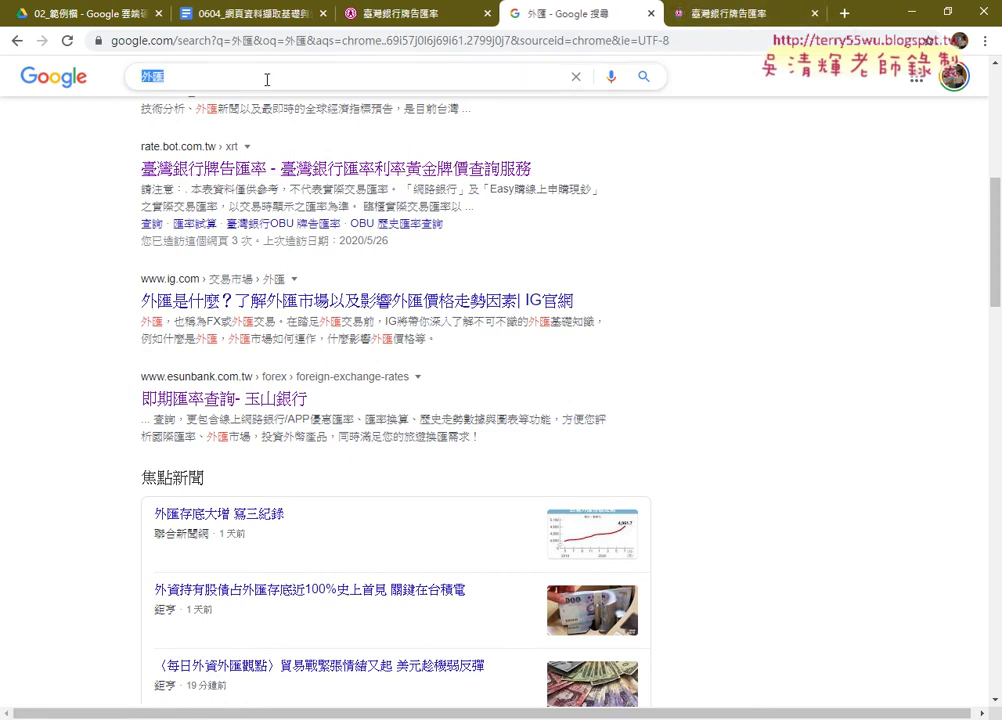
click(695, 14)
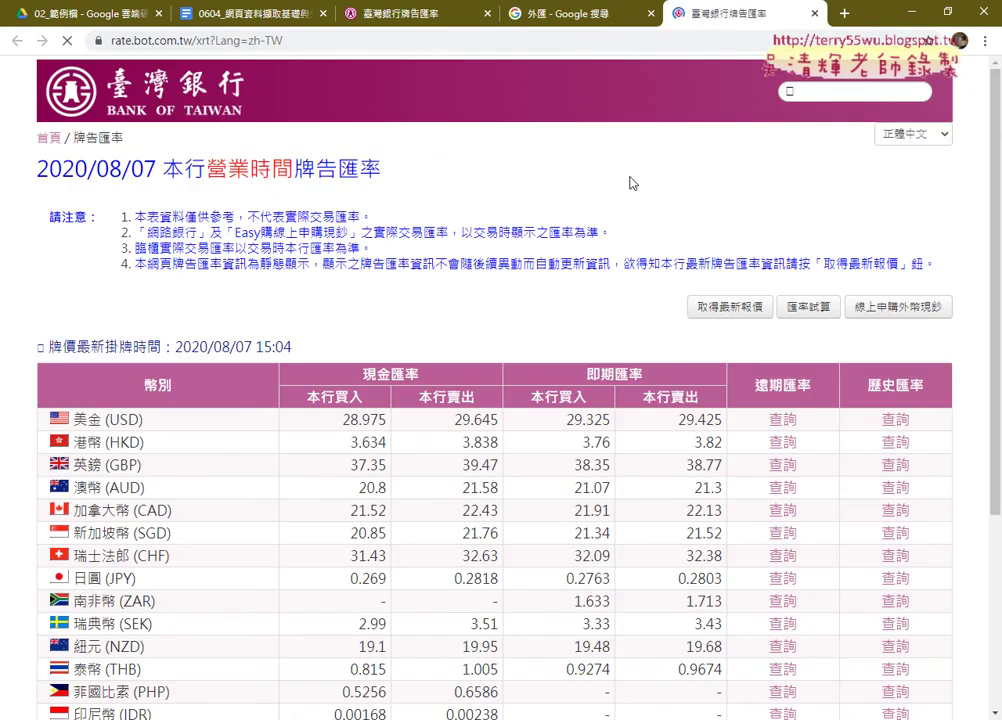
scroll(630, 183, down, 3)
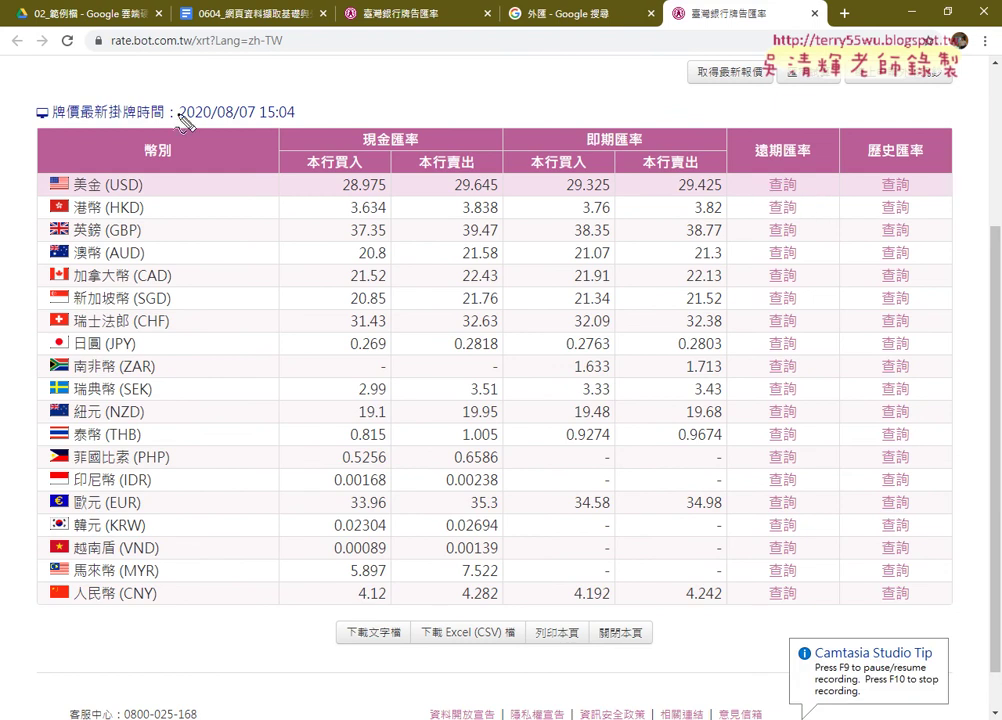
drag(19, 126, 32, 615)
mouse_move(52, 127)
mouse_down()
mouse_move(722, 162)
mouse_move(40, 603)
mouse_up()
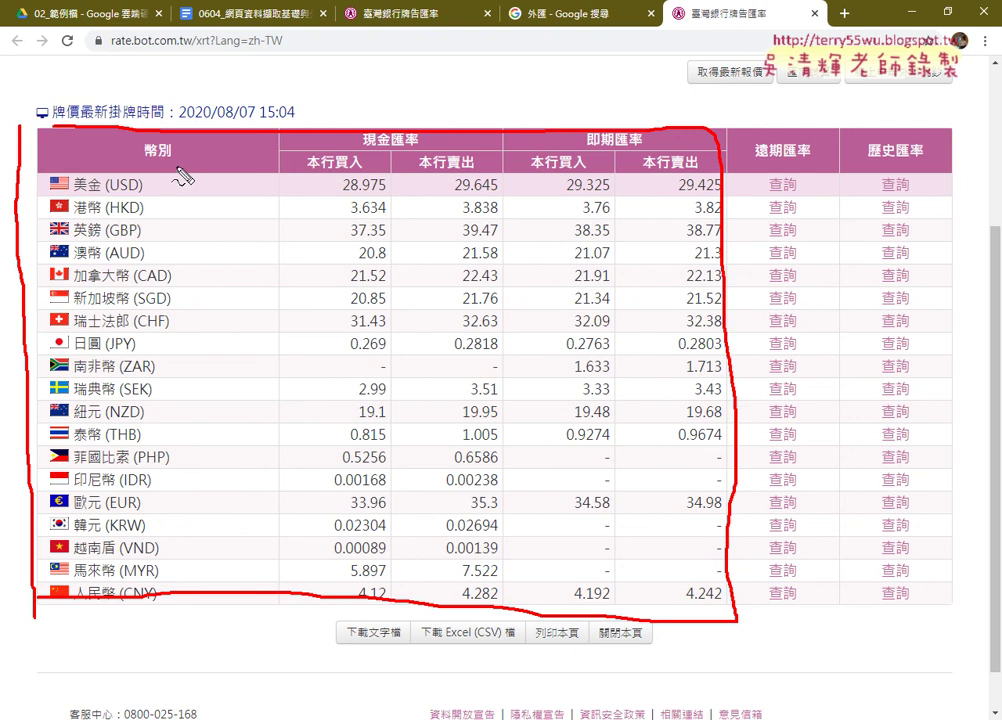
drag(145, 141, 150, 140)
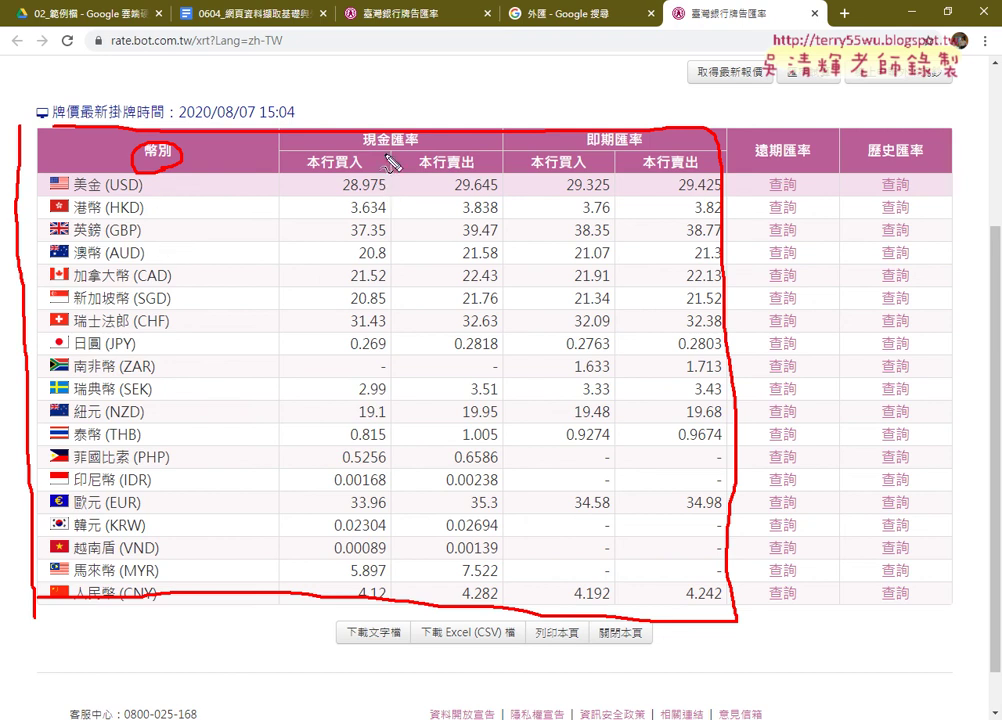
drag(360, 131, 350, 172)
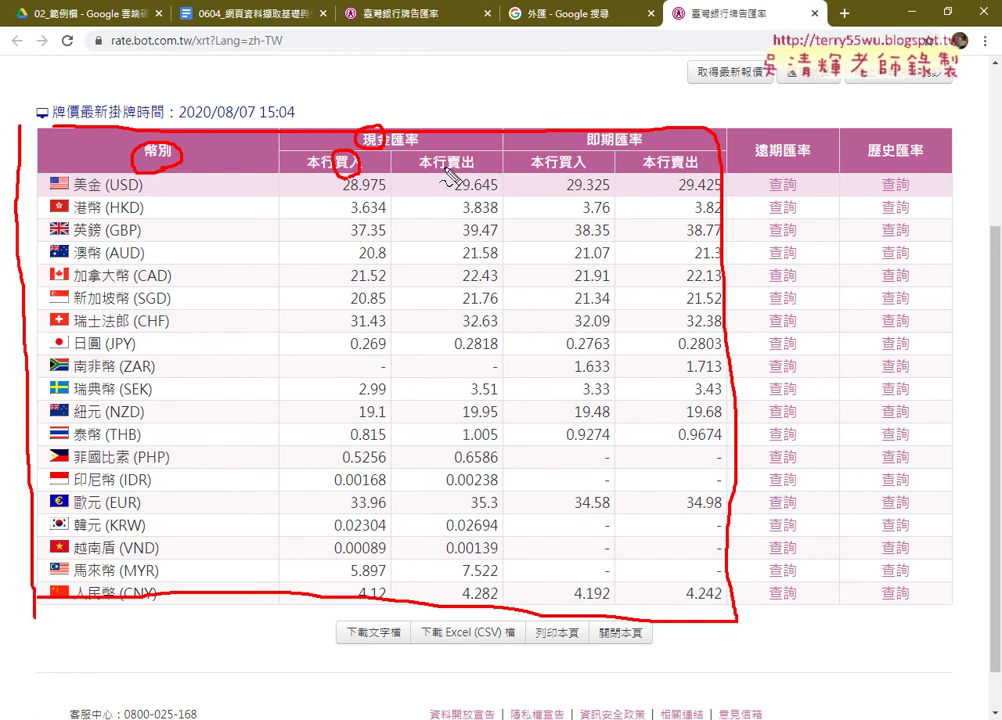
mouse_move(413, 172)
mouse_down()
mouse_move(443, 172)
mouse_move(418, 170)
mouse_up()
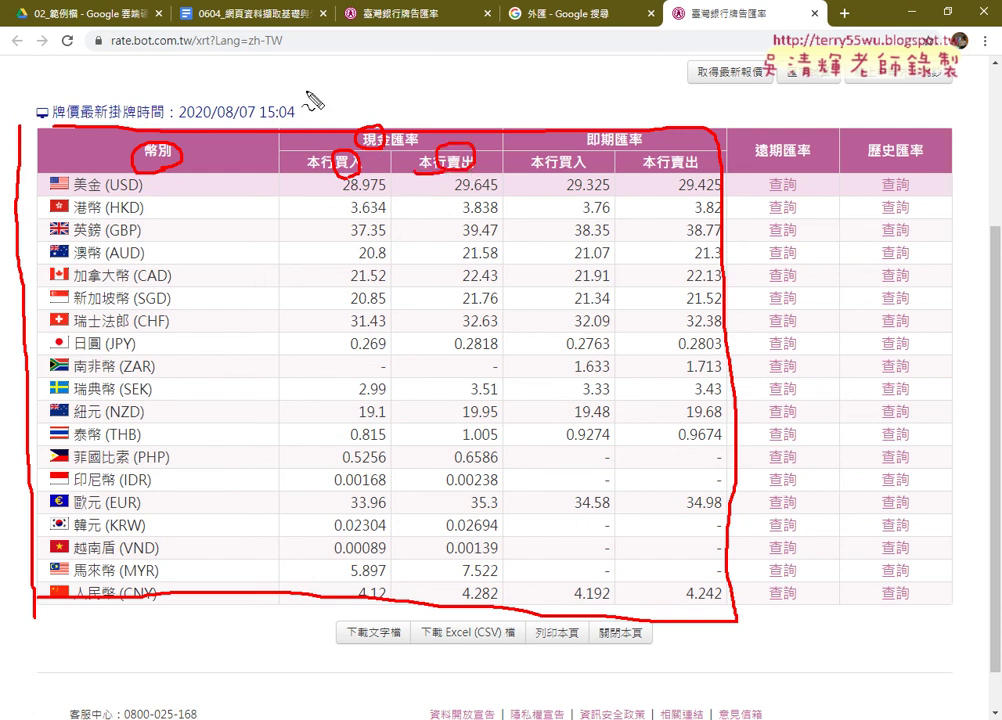
drag(313, 103, 348, 122)
drag(430, 98, 470, 118)
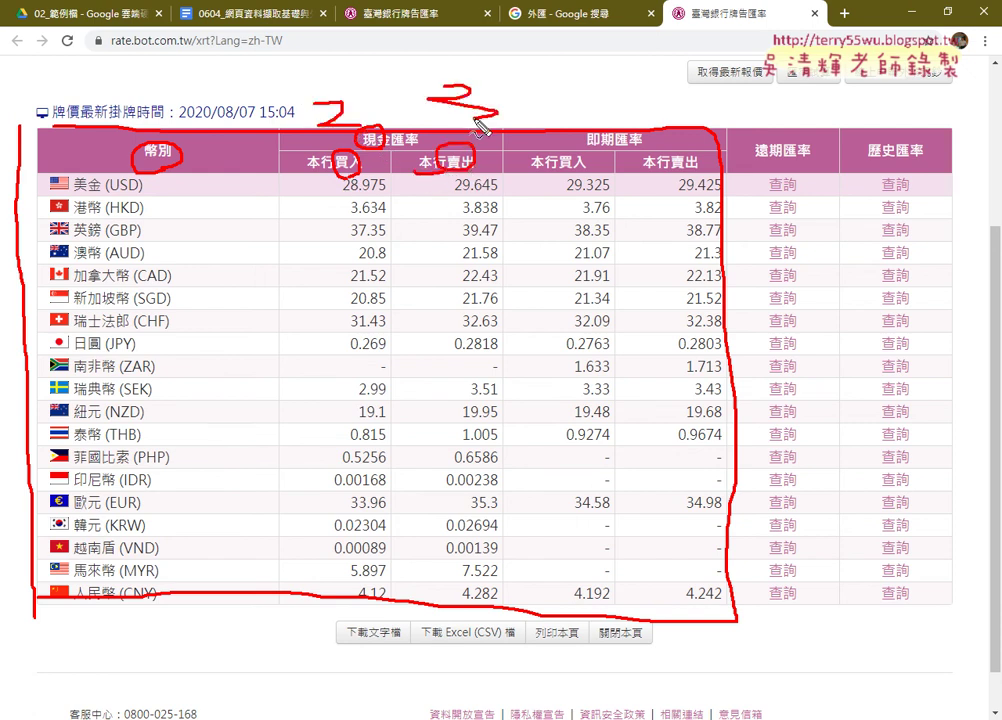
drag(605, 127, 615, 140)
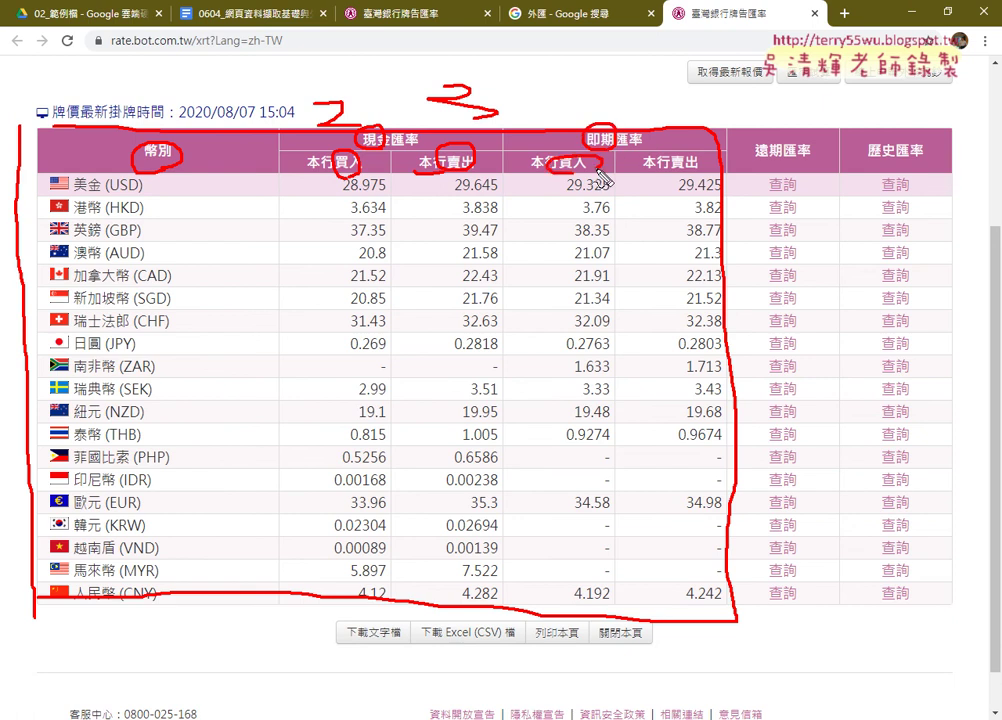
drag(548, 170, 600, 160)
drag(672, 160, 703, 162)
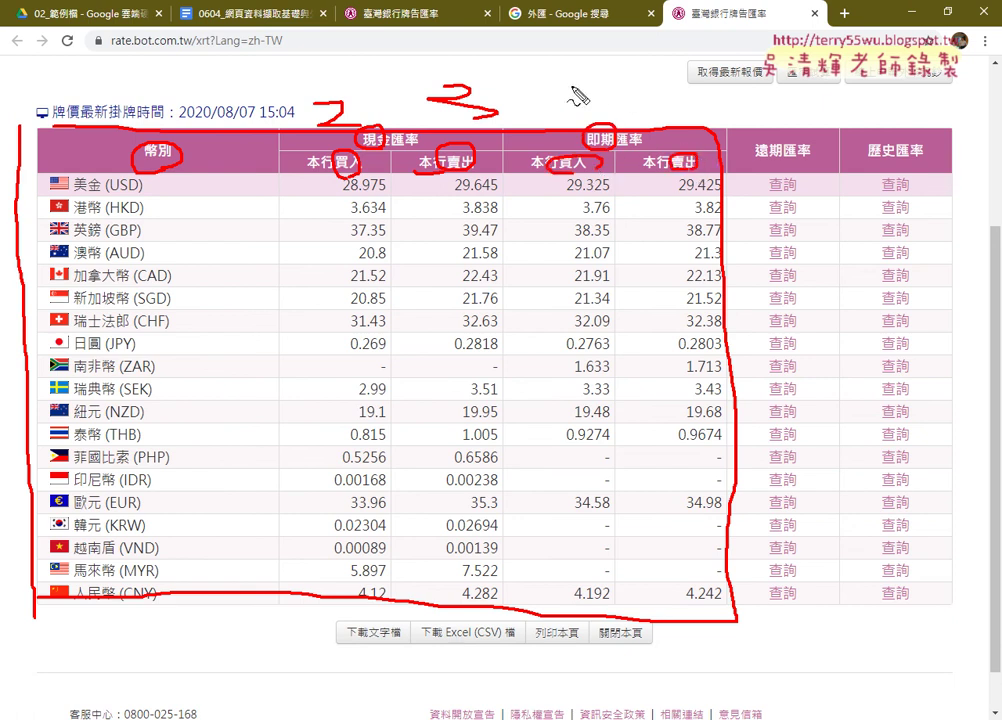
mouse_move(560, 90)
mouse_down()
mouse_move(590, 112)
mouse_move(580, 125)
mouse_up()
mouse_move(657, 92)
mouse_down()
mouse_move(668, 128)
mouse_move(714, 92)
mouse_up()
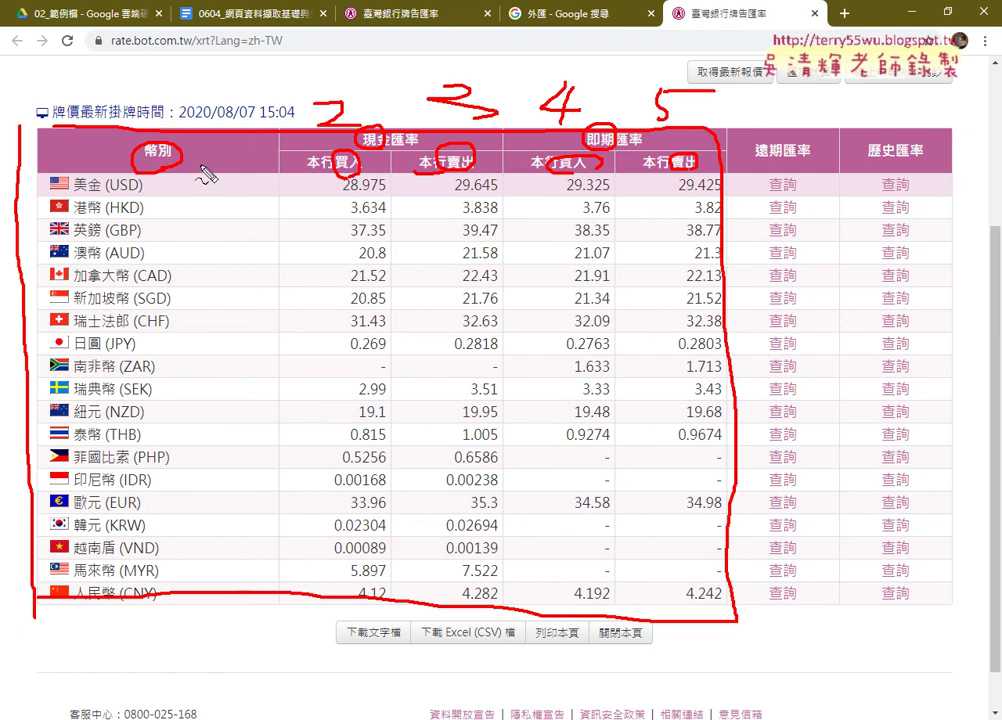
drag(247, 170, 241, 183)
drag(400, 172, 394, 182)
drag(518, 169, 512, 177)
drag(640, 164, 633, 176)
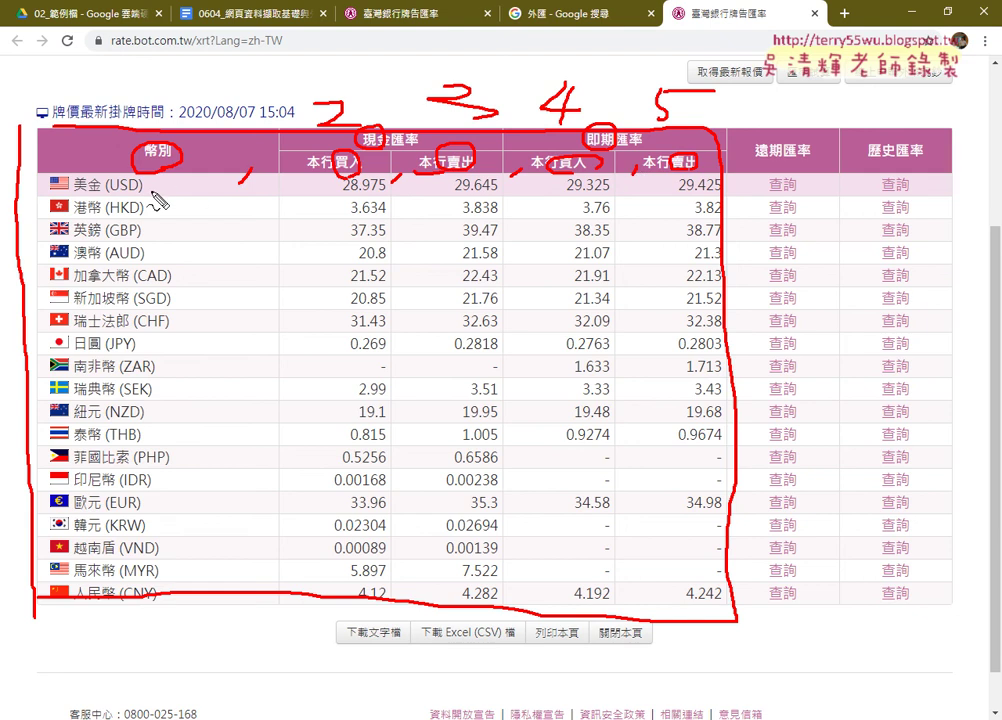
drag(276, 207, 301, 200)
drag(395, 202, 407, 197)
drag(500, 205, 521, 199)
drag(617, 200, 630, 195)
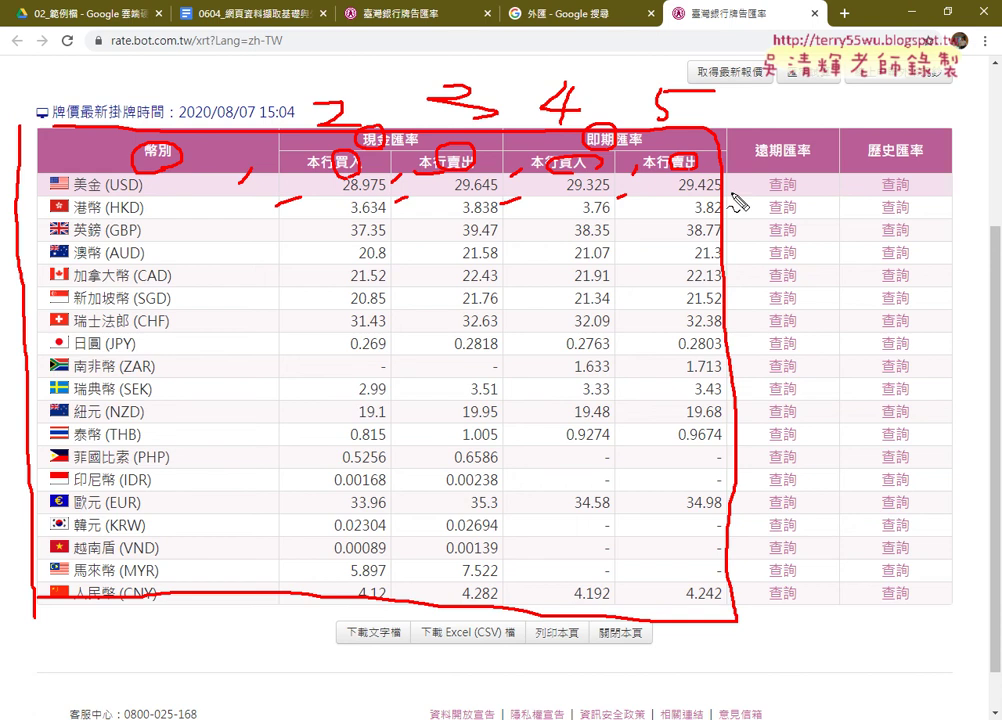
key(Escape)
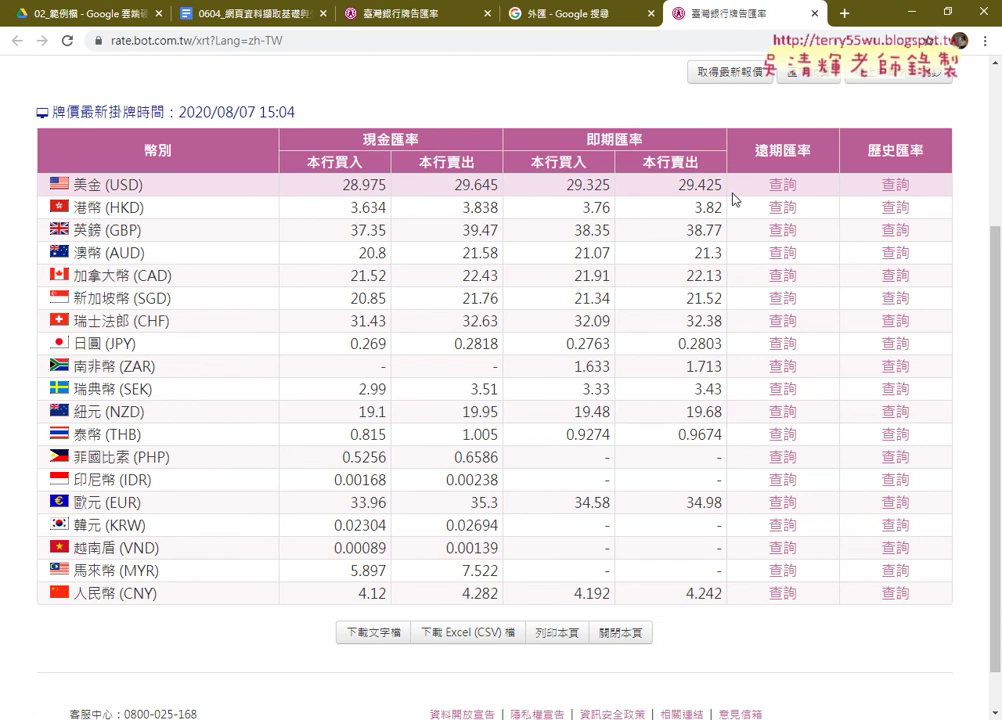
Step: Inspect the 美金 (USD) currency name and select its text inside the div's markup
triple_click(121, 186)
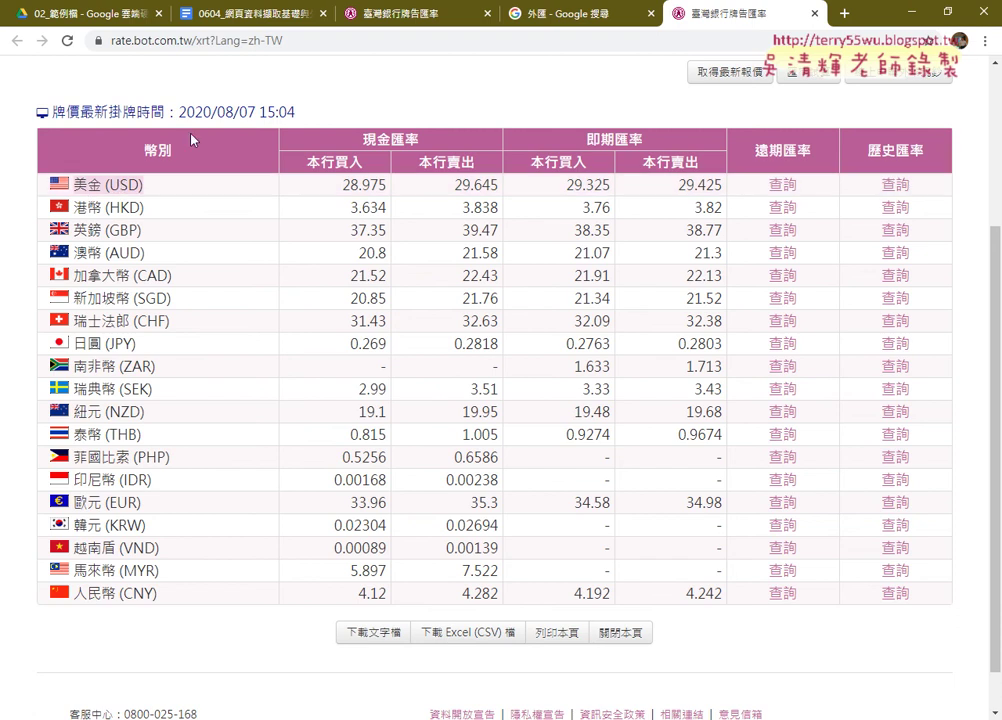
right_click(133, 189)
click(192, 290)
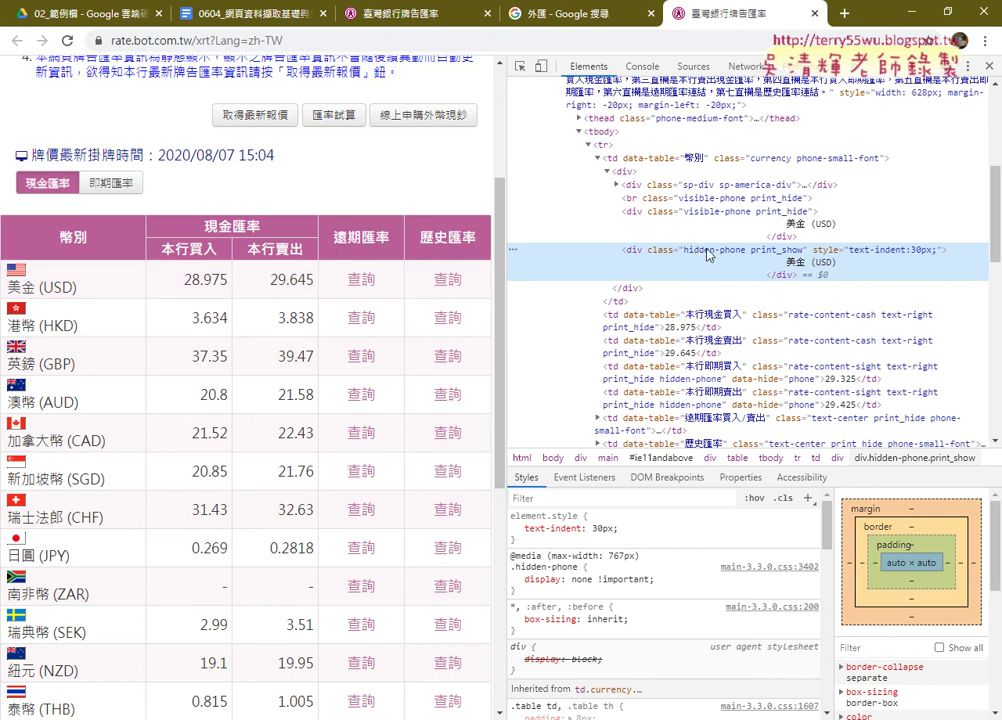
double_click(634, 251)
key(Tab)
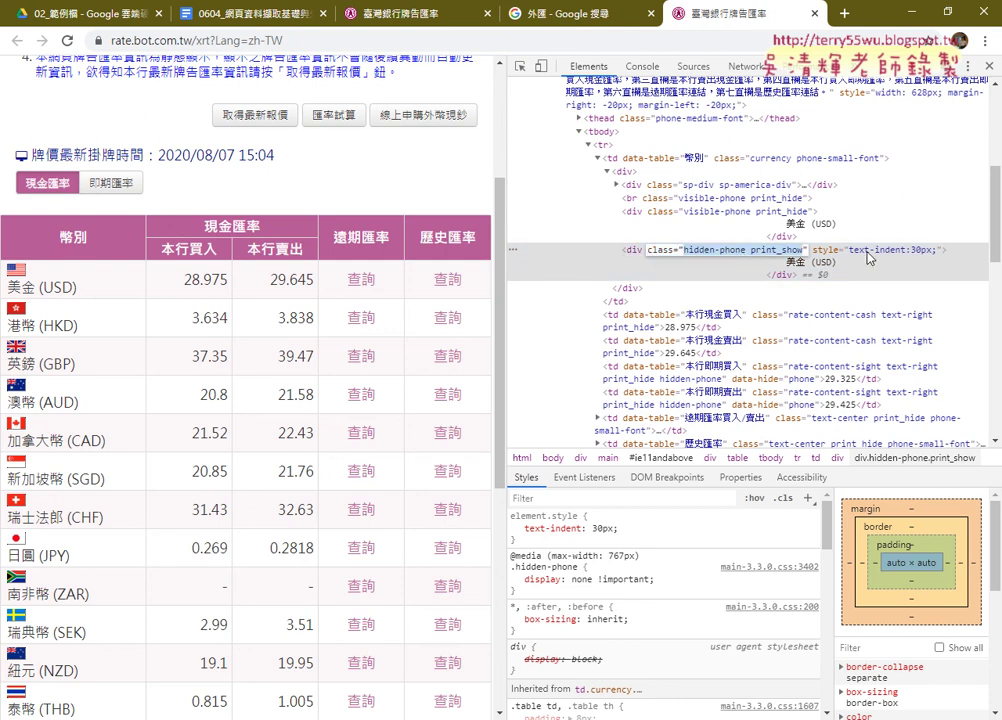
drag(868, 258, 828, 270)
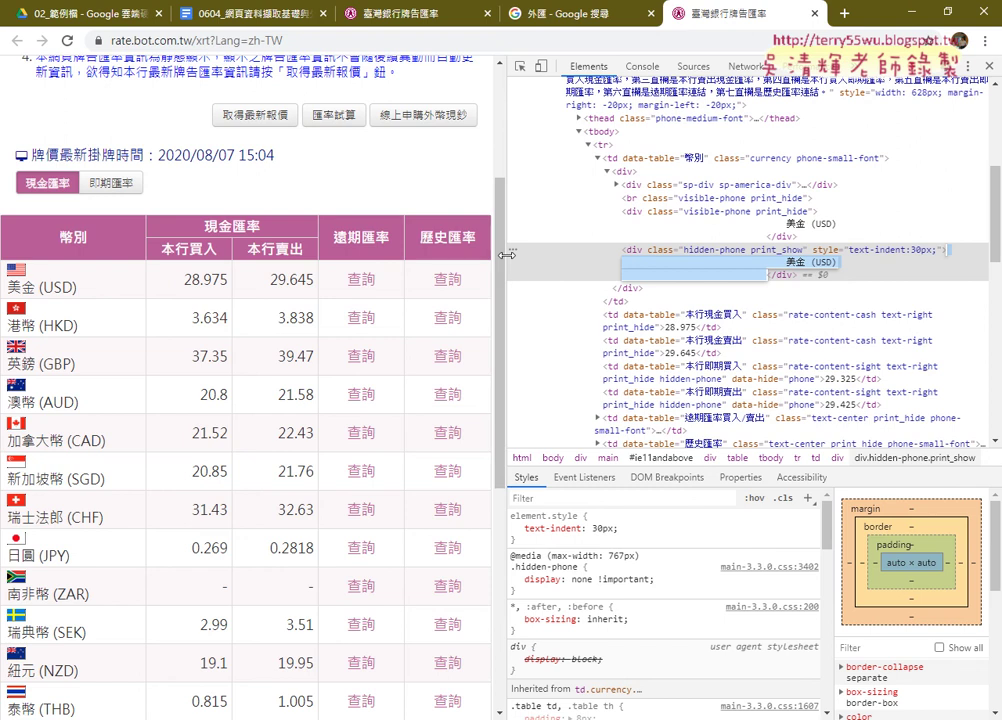
Step: Dock the developer tools at the bottom and enlarge them so the whole rate table shows
drag(506, 262, 378, 255)
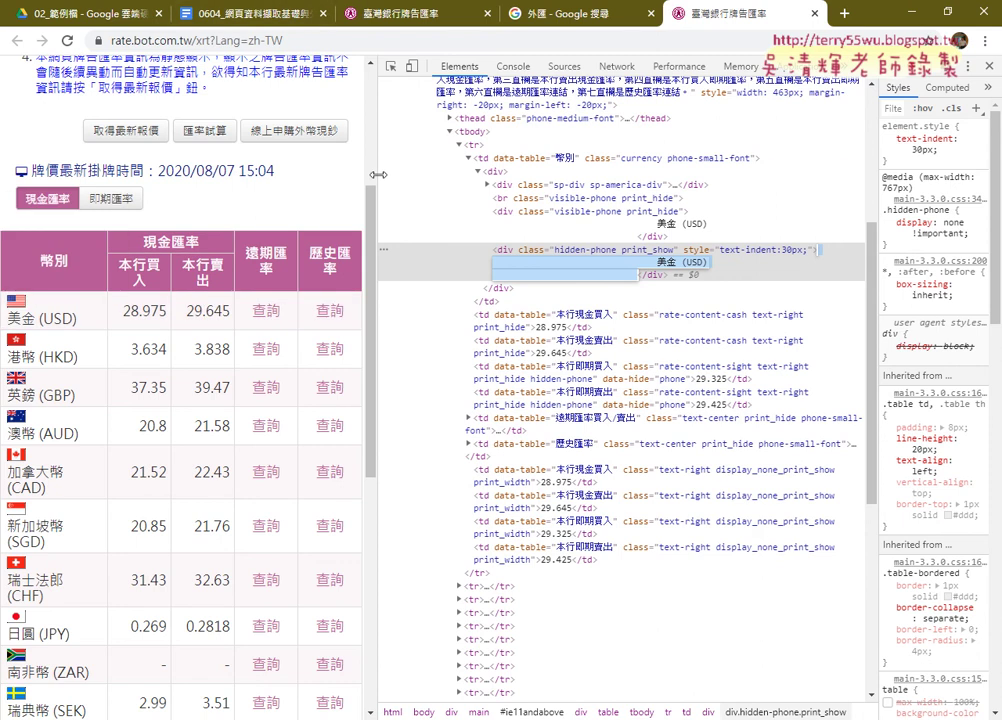
drag(378, 174, 752, 174)
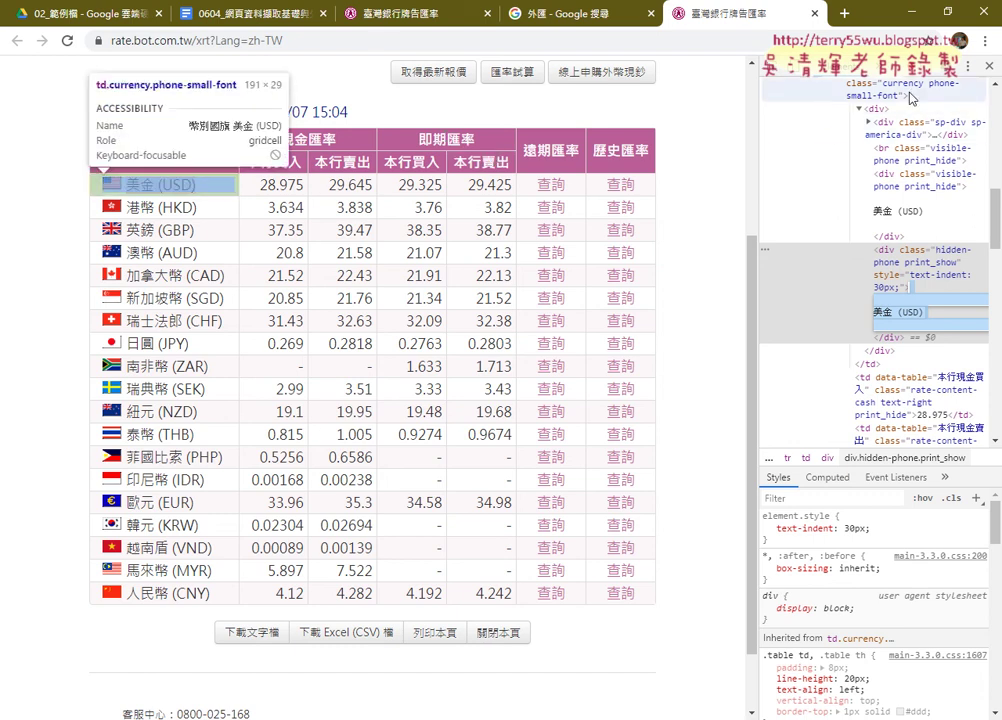
click(967, 67)
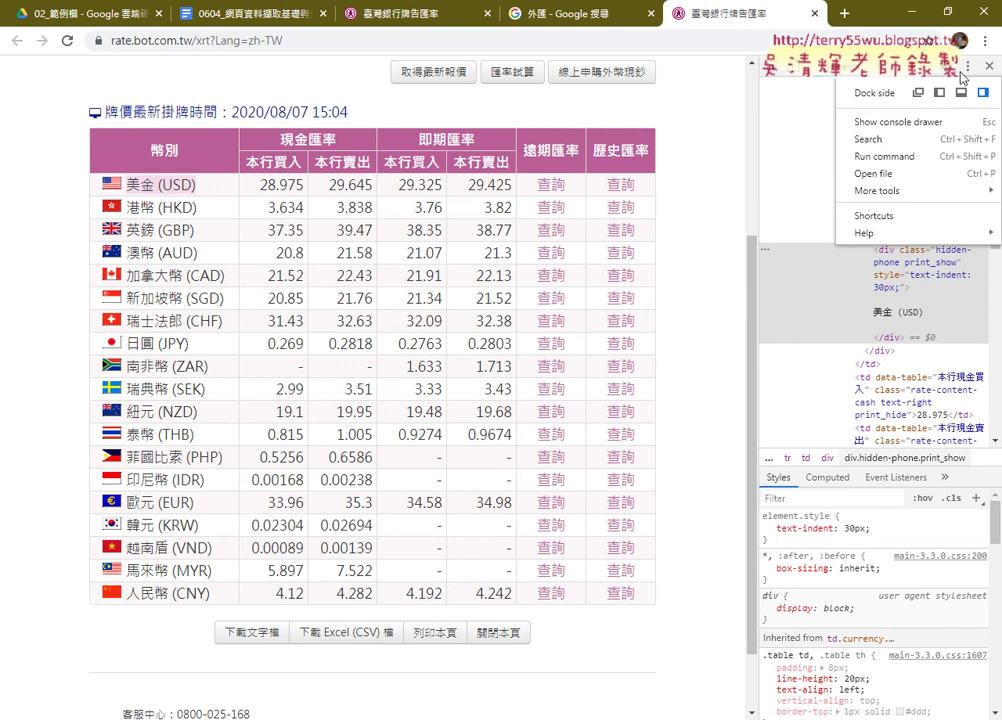
click(961, 93)
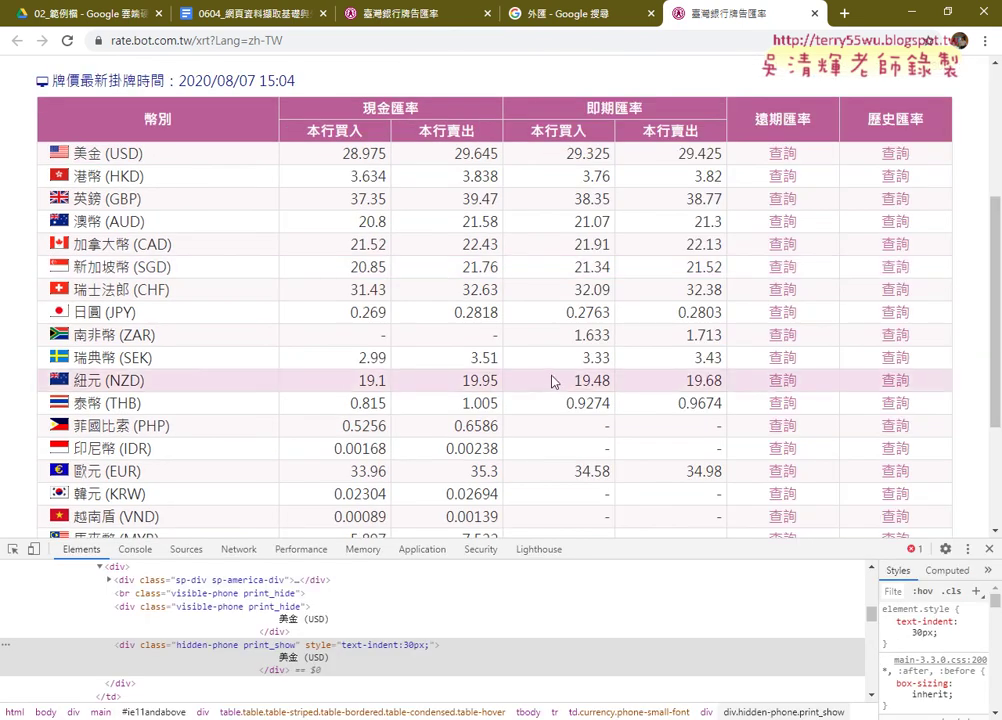
drag(300, 539, 315, 330)
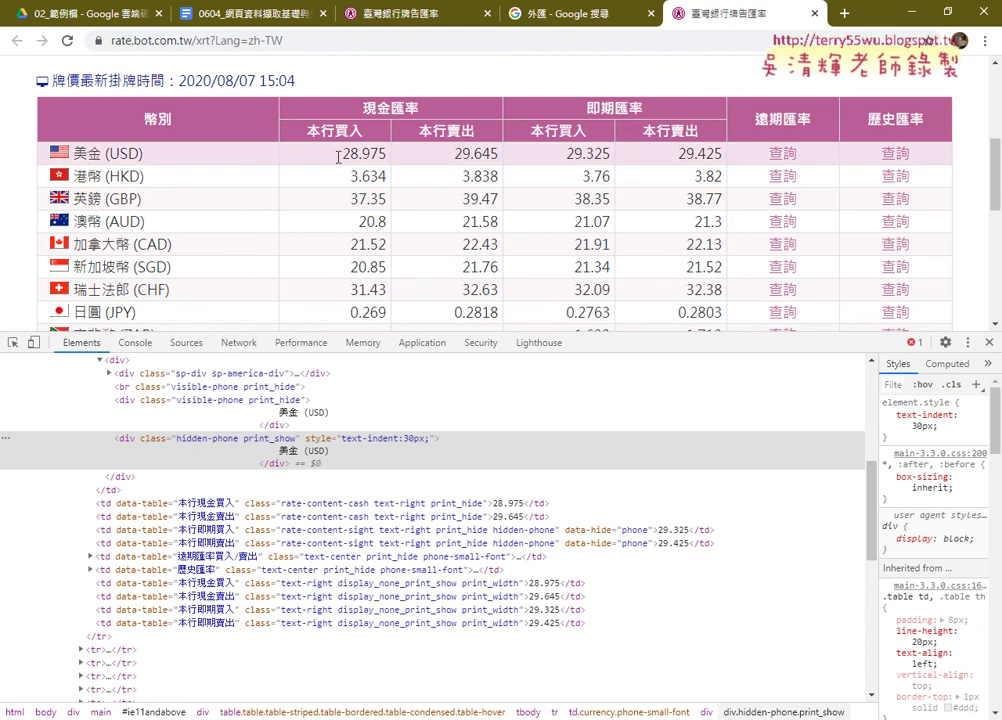
Step: Inspect the 28.975 cash-buying cell and select its class rate-content-cash text-right print_hide
double_click(380, 155)
right_click(373, 158)
click(405, 260)
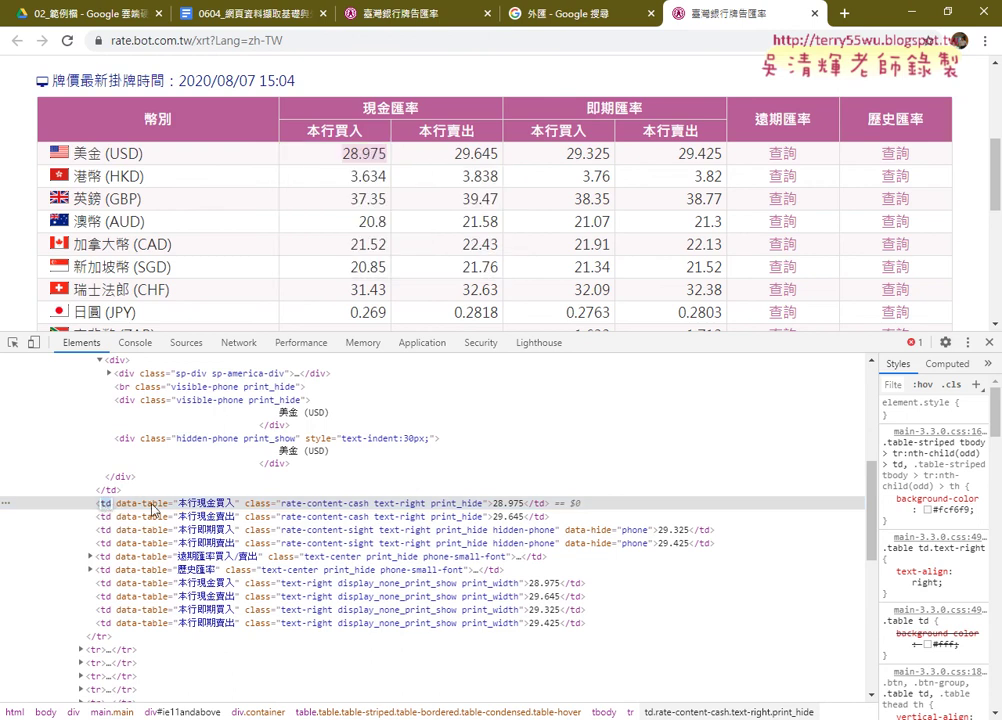
click(151, 506)
double_click(151, 506)
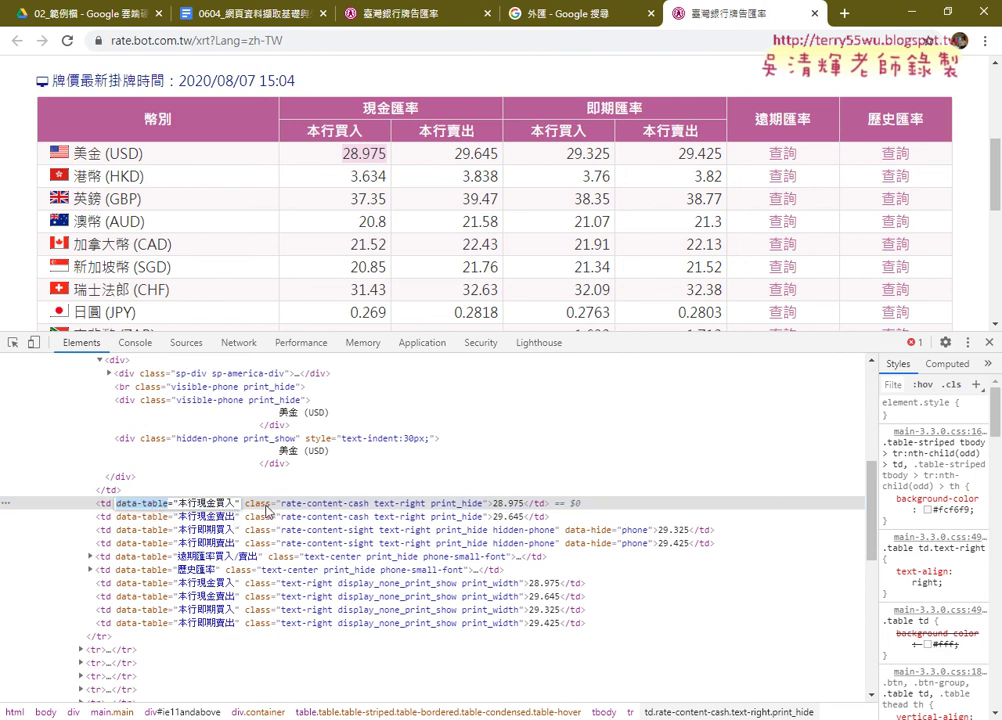
key(Tab)
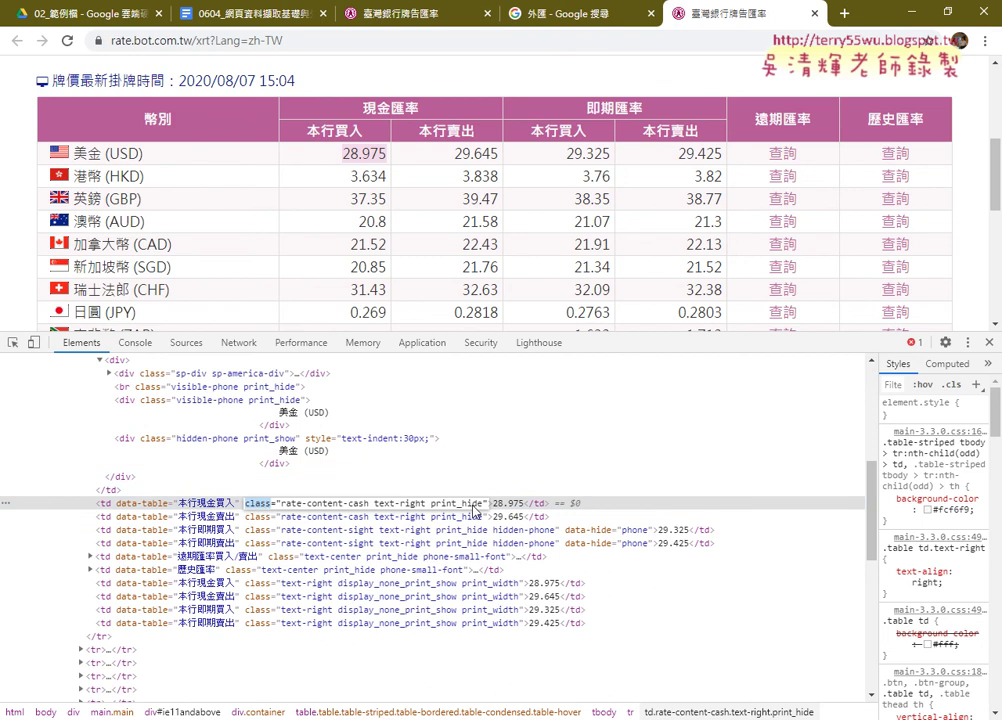
drag(483, 504, 282, 505)
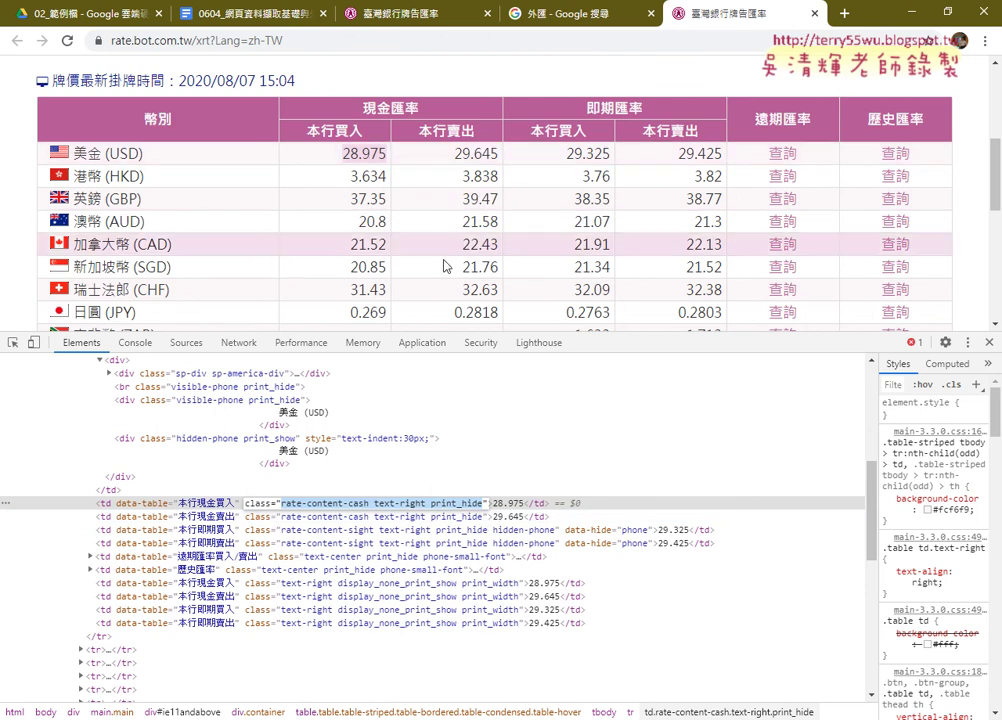
click(460, 516)
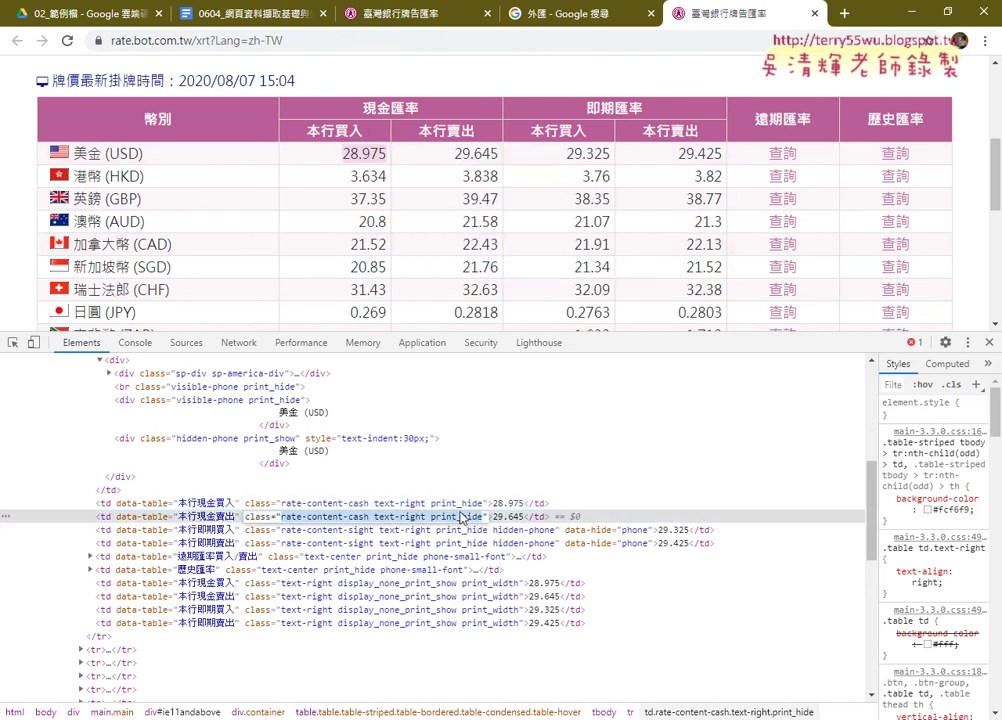
click(460, 507)
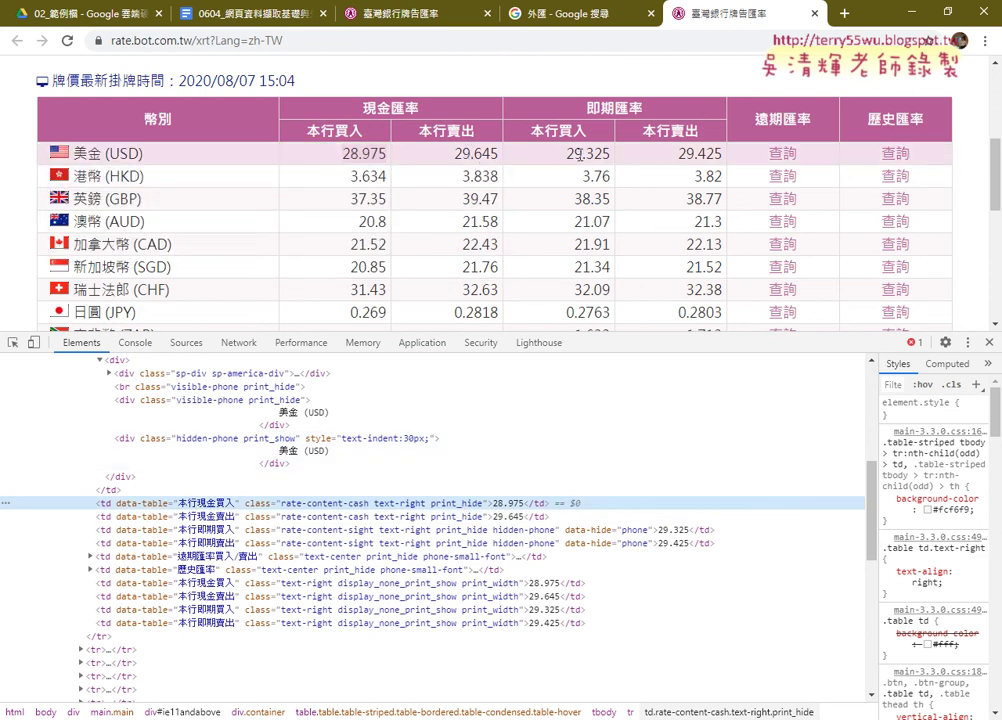
Step: Inspect the 29.325 and 29.425 spot cells and pick out hidden-phone in their class
right_click(611, 153)
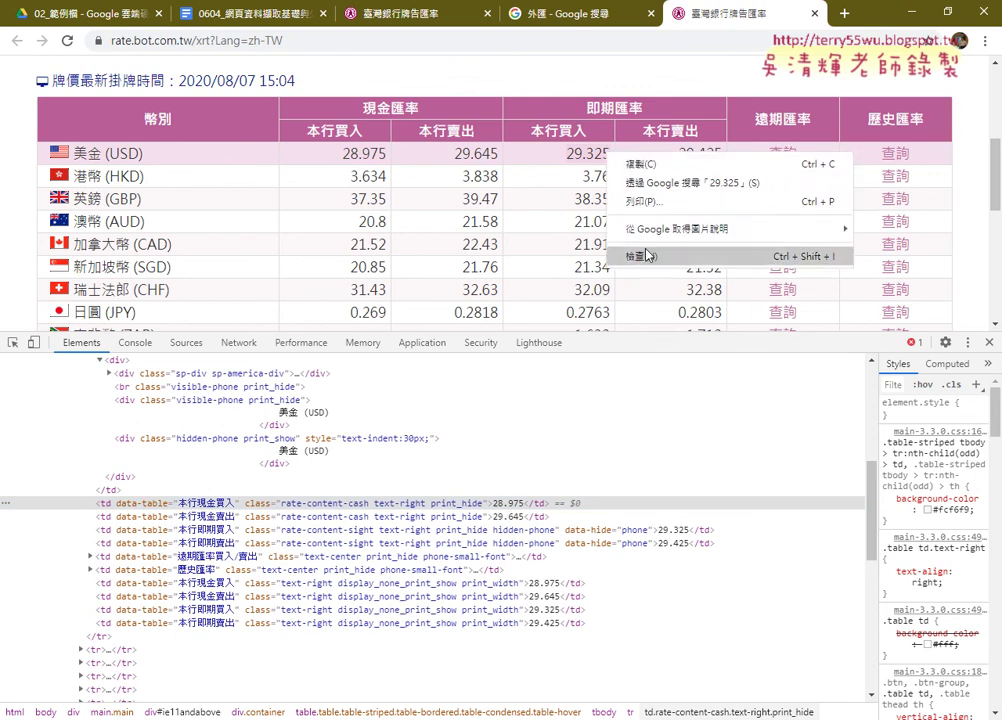
click(640, 256)
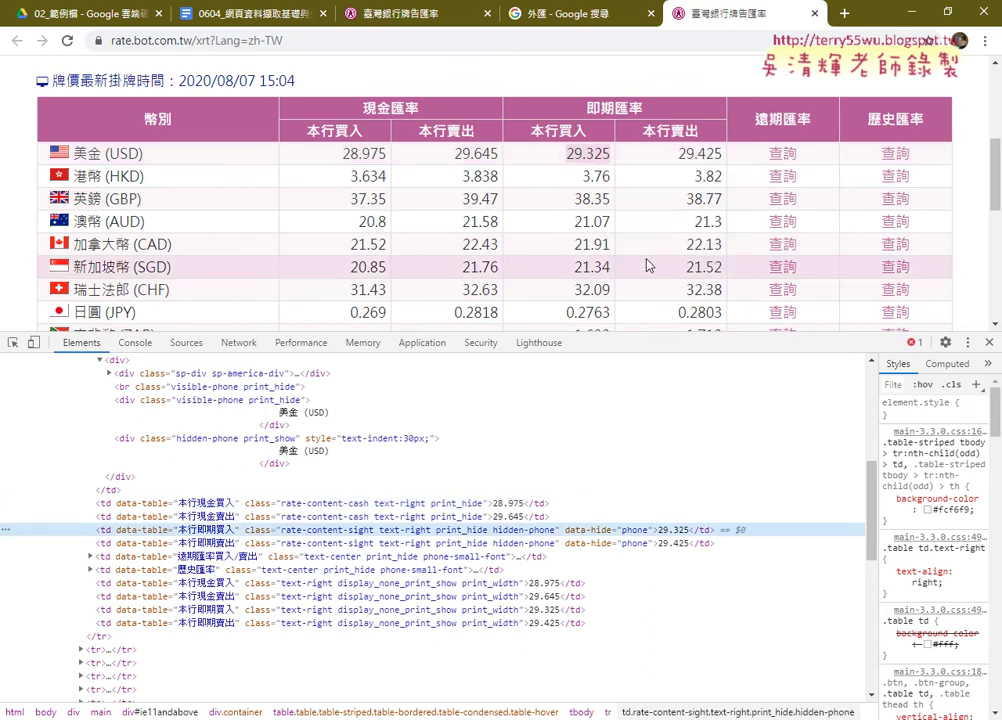
click(504, 545)
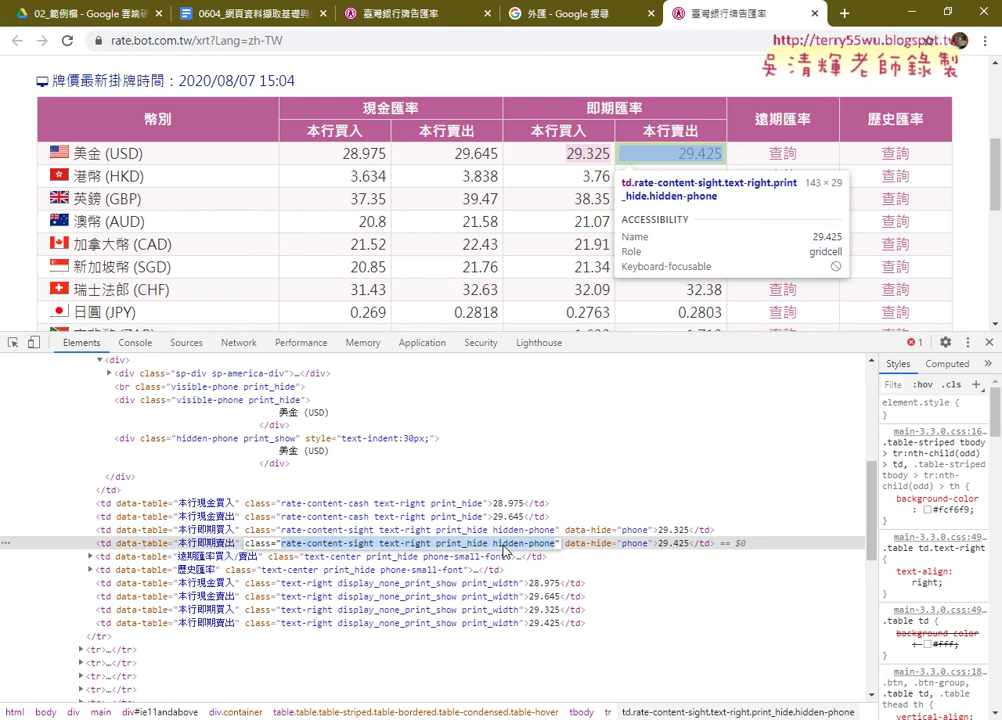
double_click(508, 544)
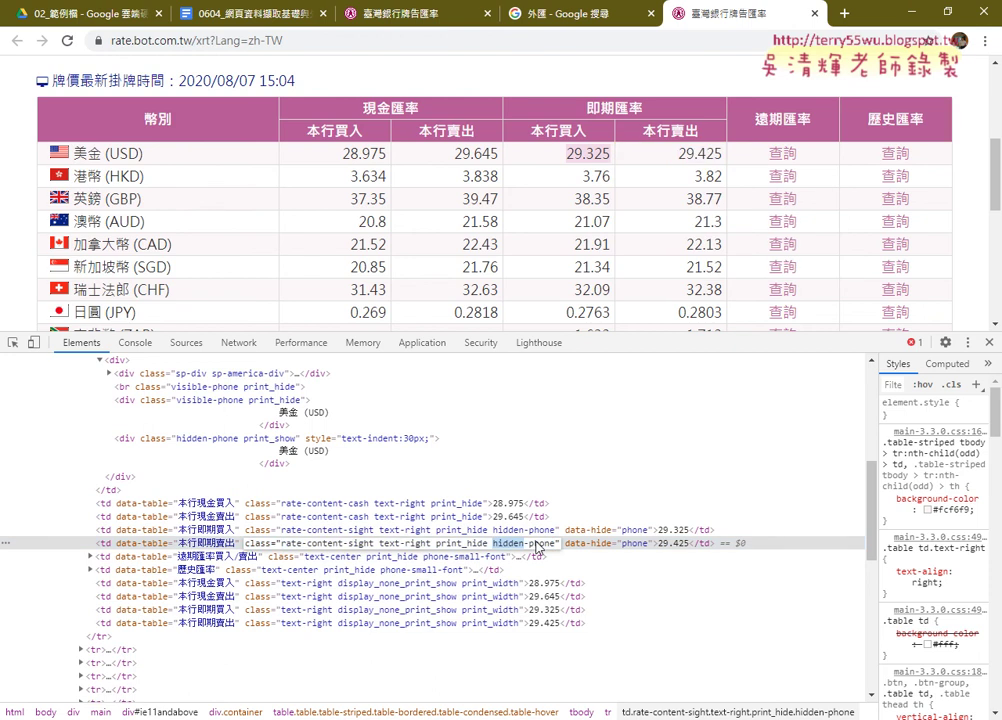